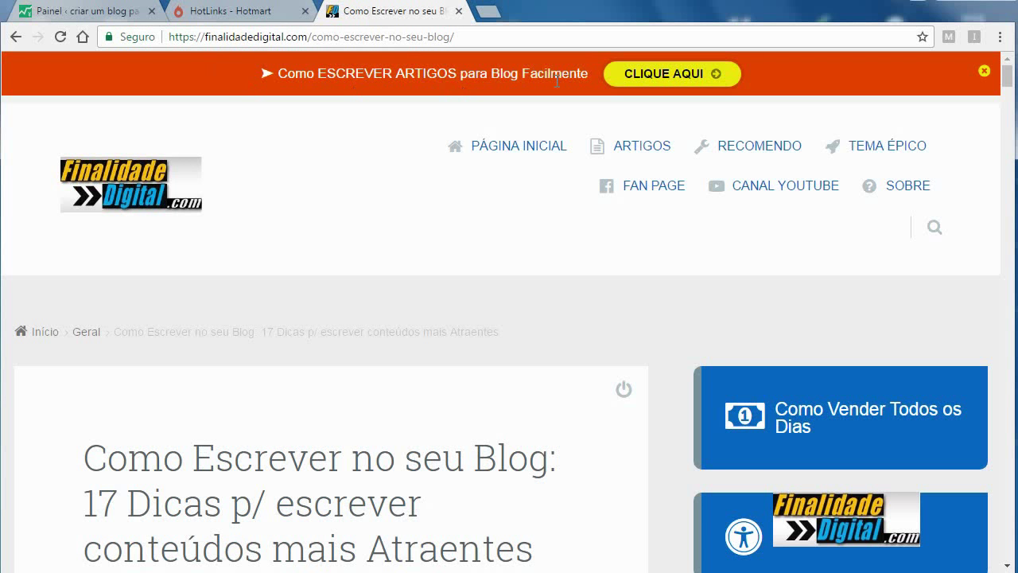
- Close the example blog article and open the page for adding new plugins in the WordPress dashboard
click(459, 11)
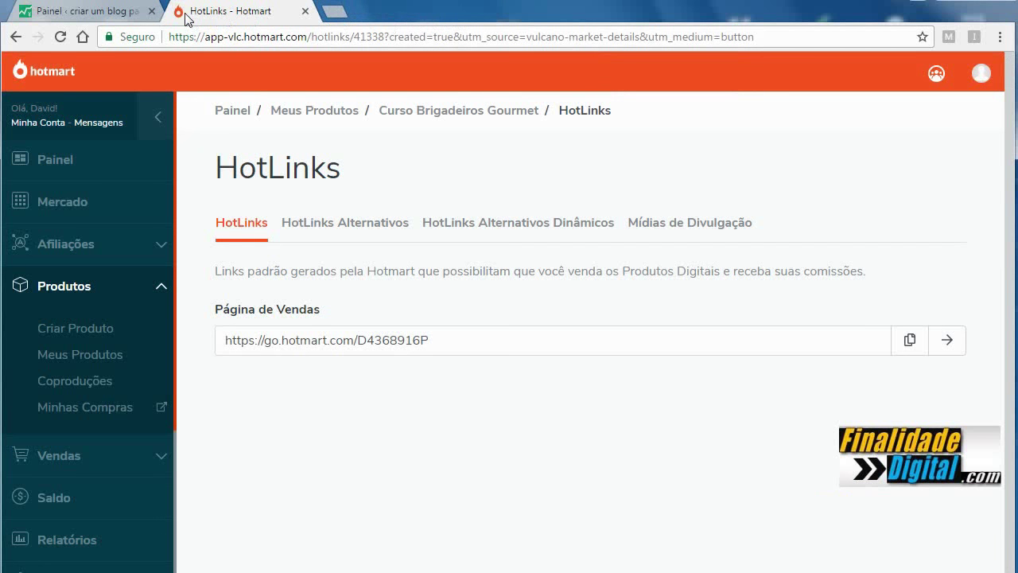
click(110, 12)
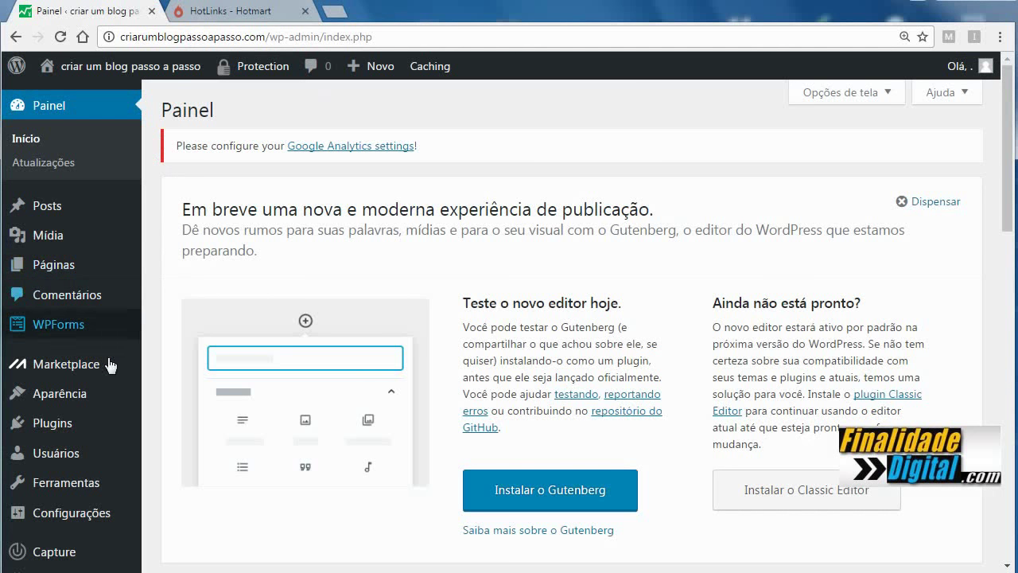
mouse_move(73, 425)
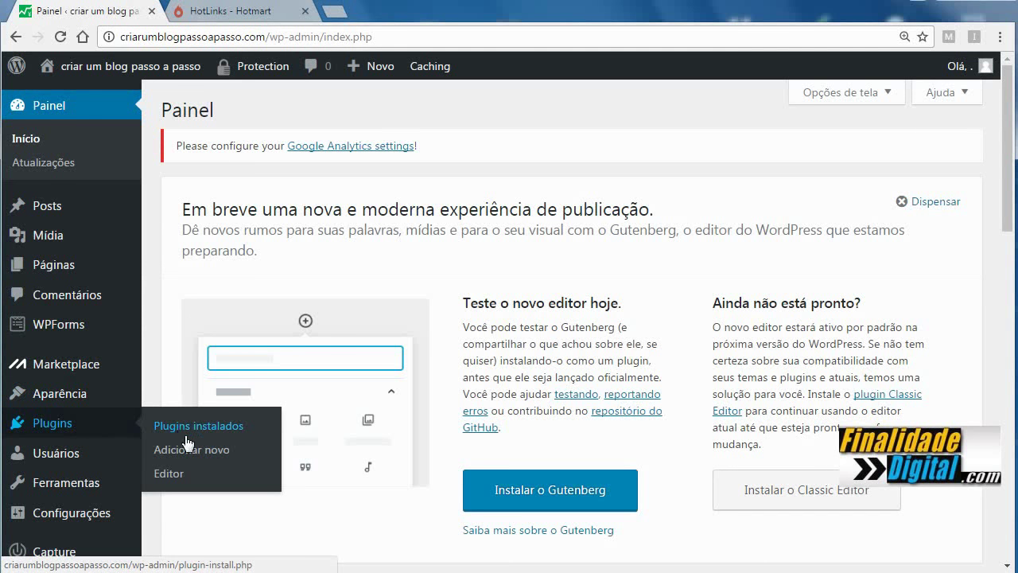
click(231, 450)
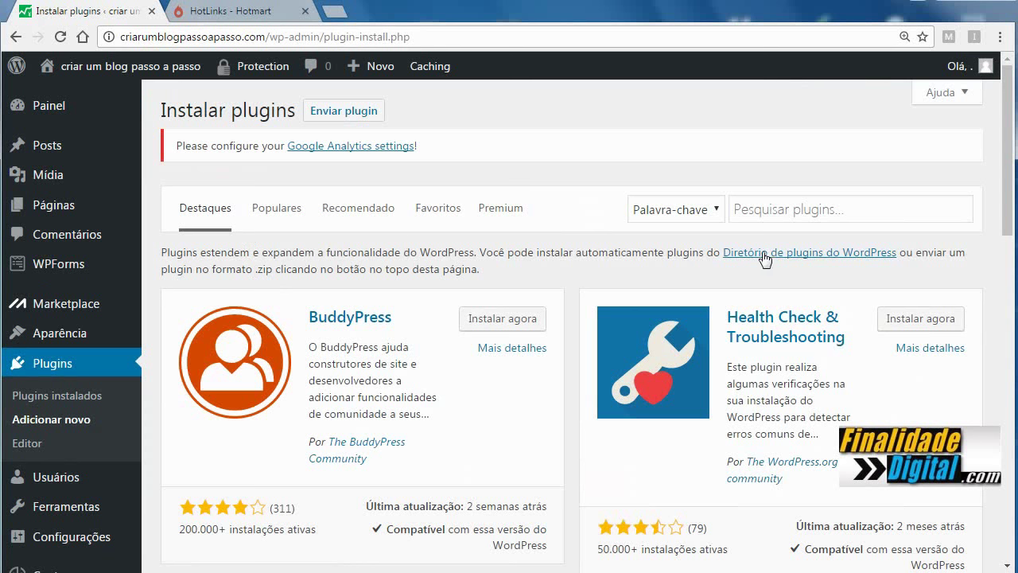
- Search for "wpfront notification", then install and activate the WPFront Notification Bar plugin
click(740, 209)
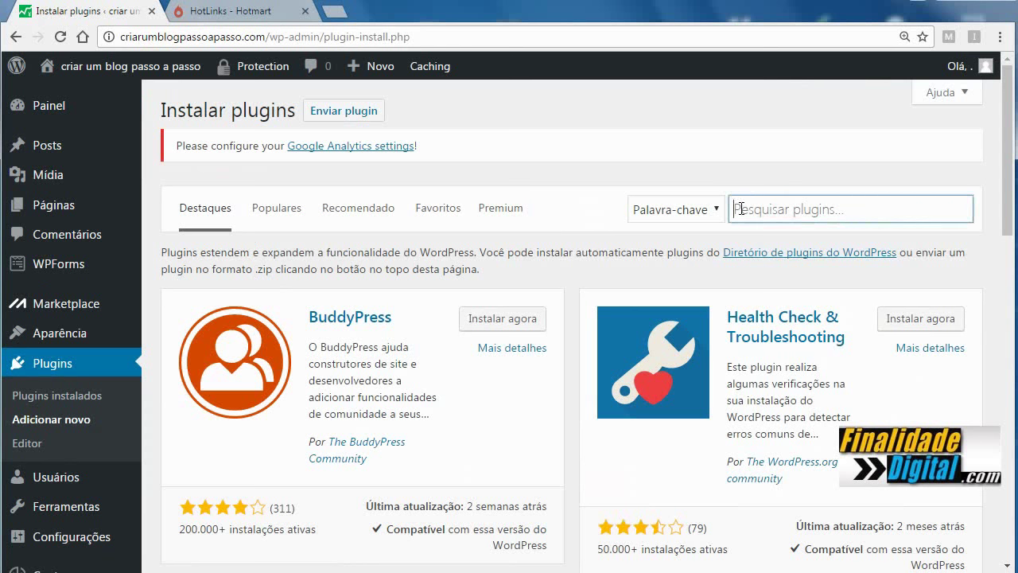
text(wp)
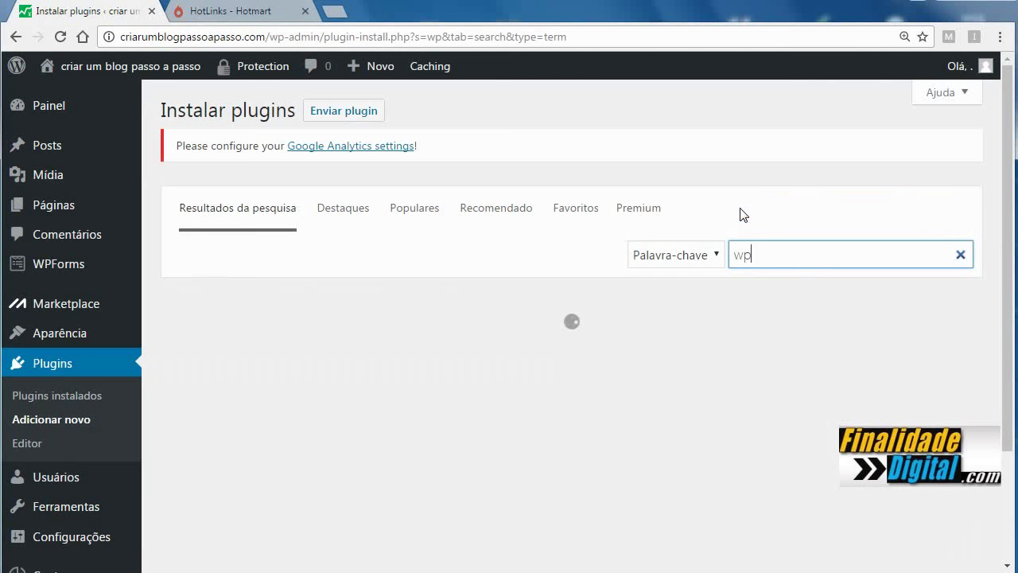
text(front)
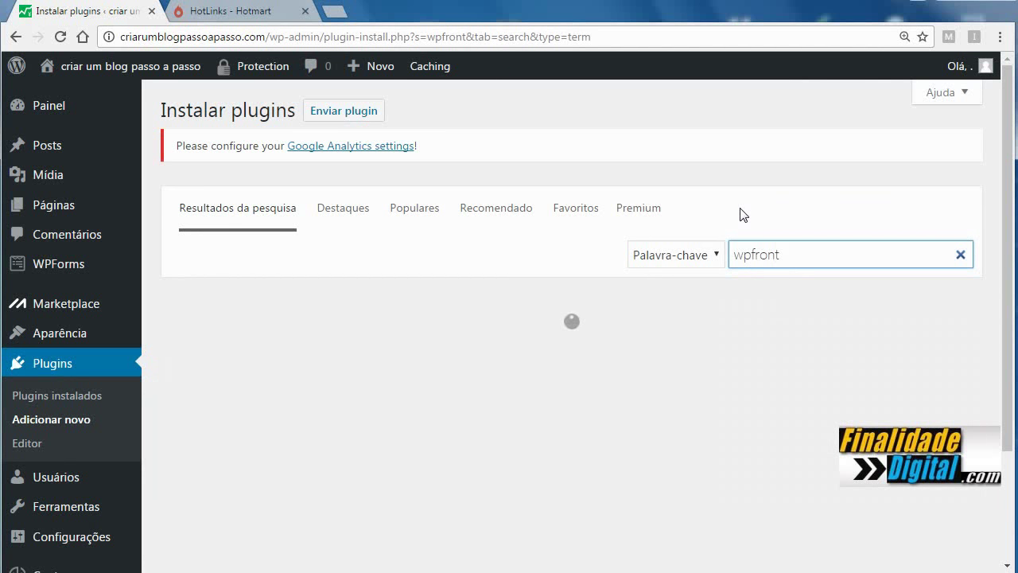
text( noti)
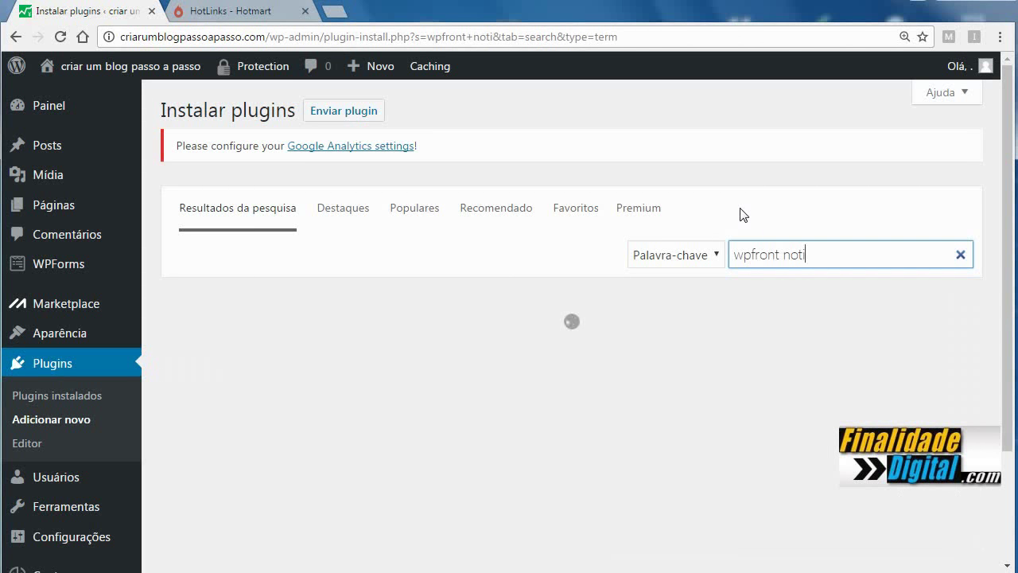
text(fication)
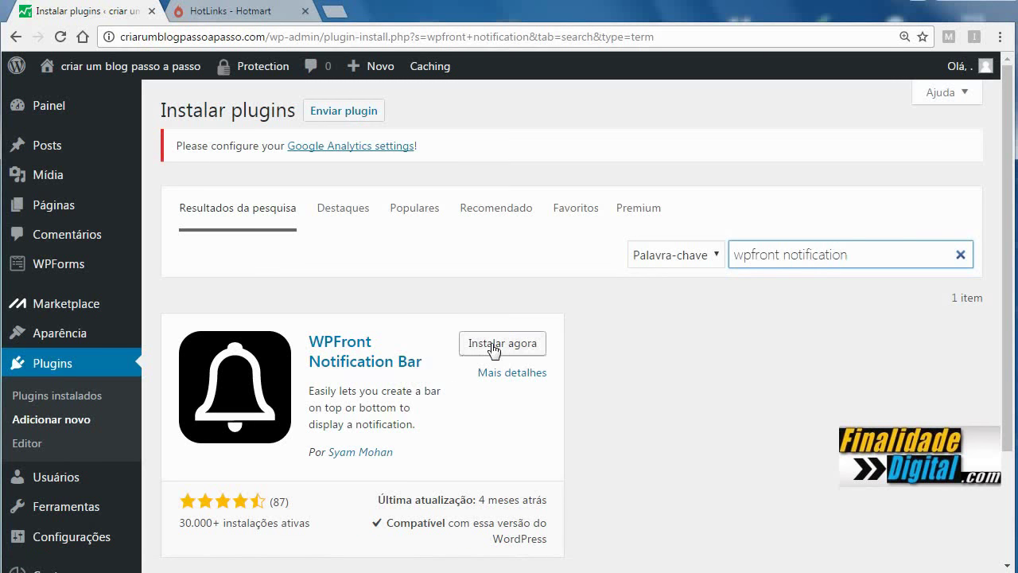
click(537, 351)
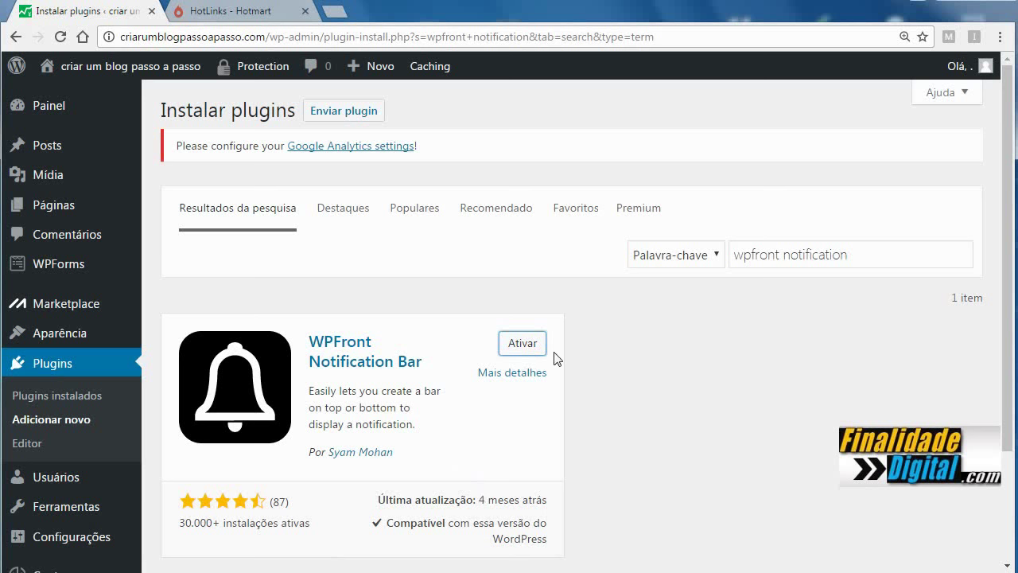
click(532, 344)
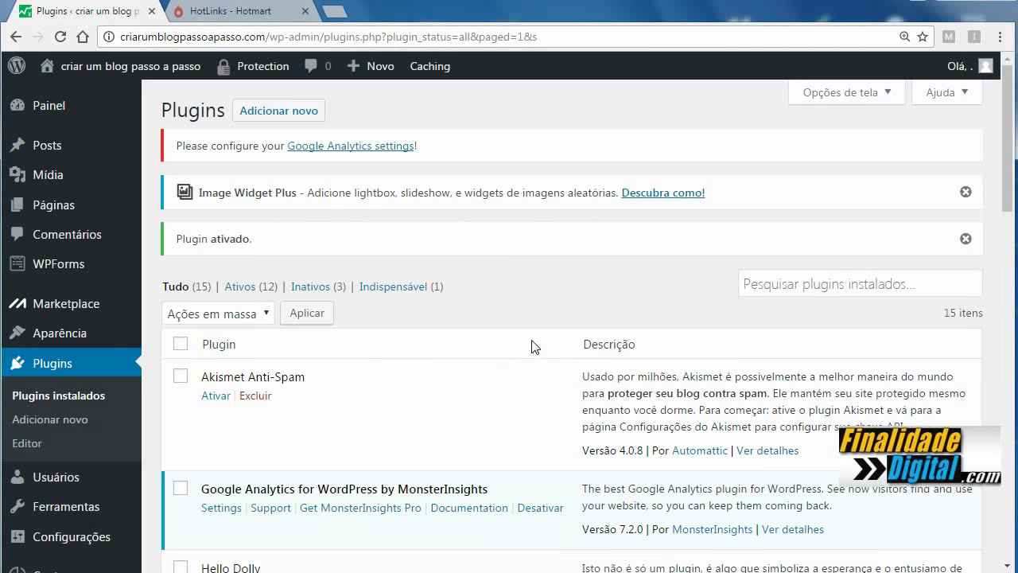
- Open the WPFront Notification Bar settings
drag(1009, 171, 1007, 477)
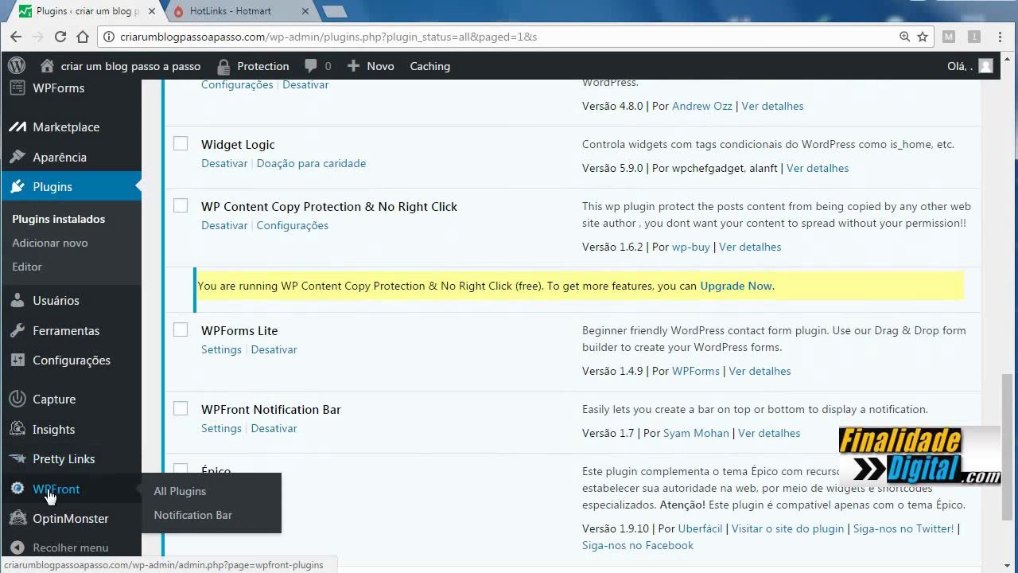
mouse_move(59, 491)
click(243, 516)
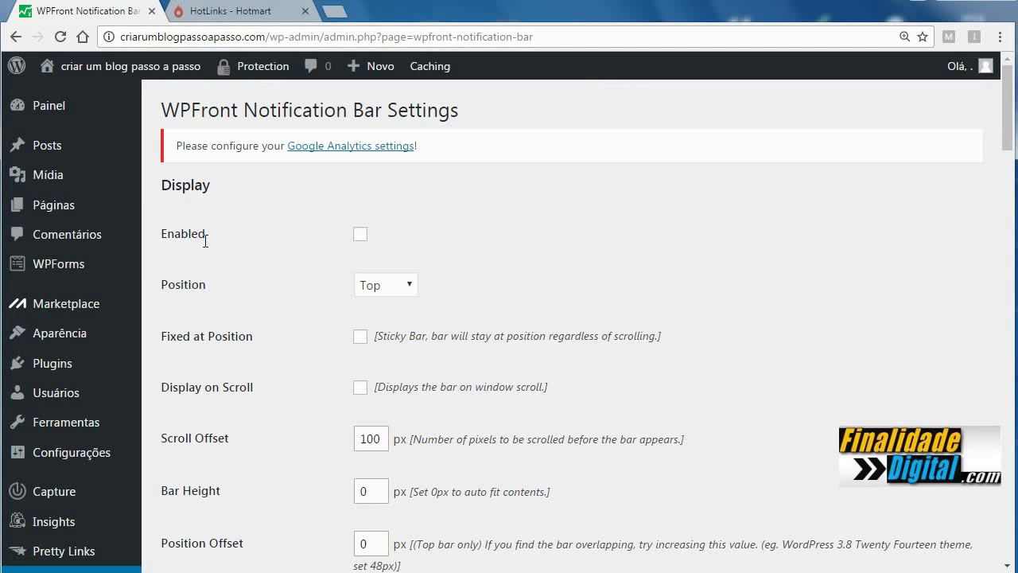
- Enable the notification bar, keep its position at Top, and turn on Fixed at Position
click(362, 242)
click(411, 289)
click(583, 247)
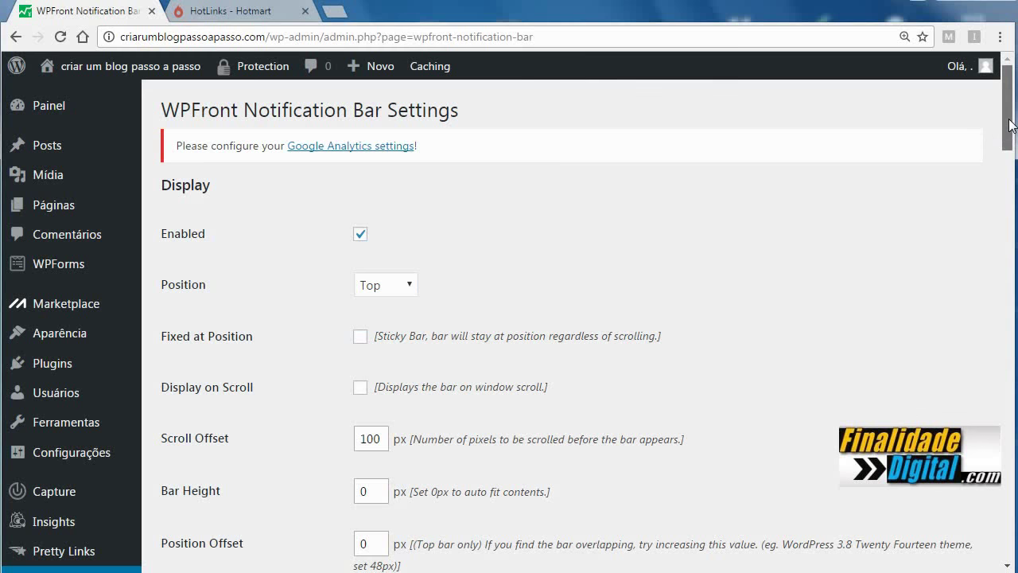
scroll(1007, 138, down, 2)
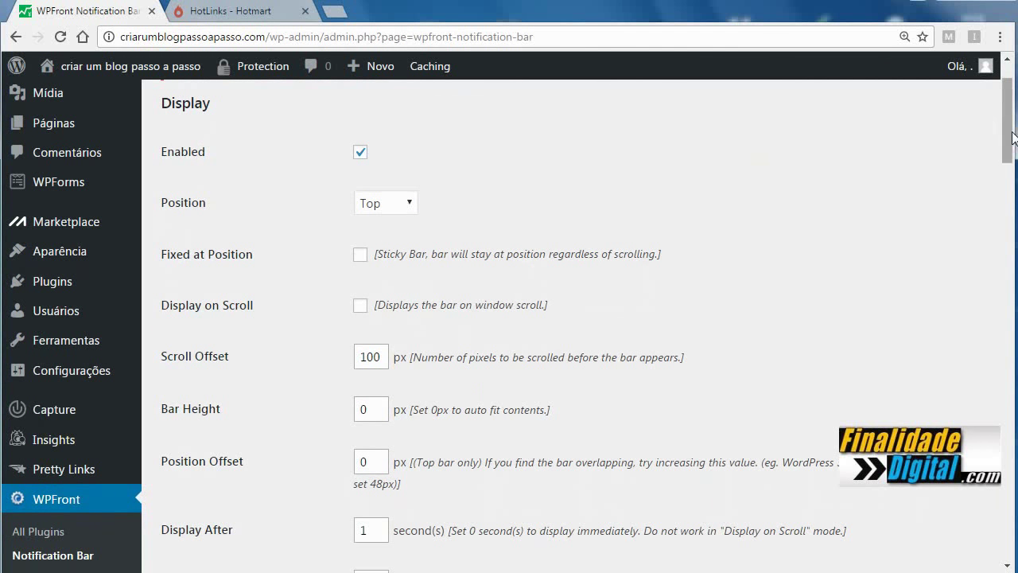
mouse_move(1013, 143)
mouse_down()
mouse_move(1012, 233)
mouse_move(1012, 127)
mouse_up()
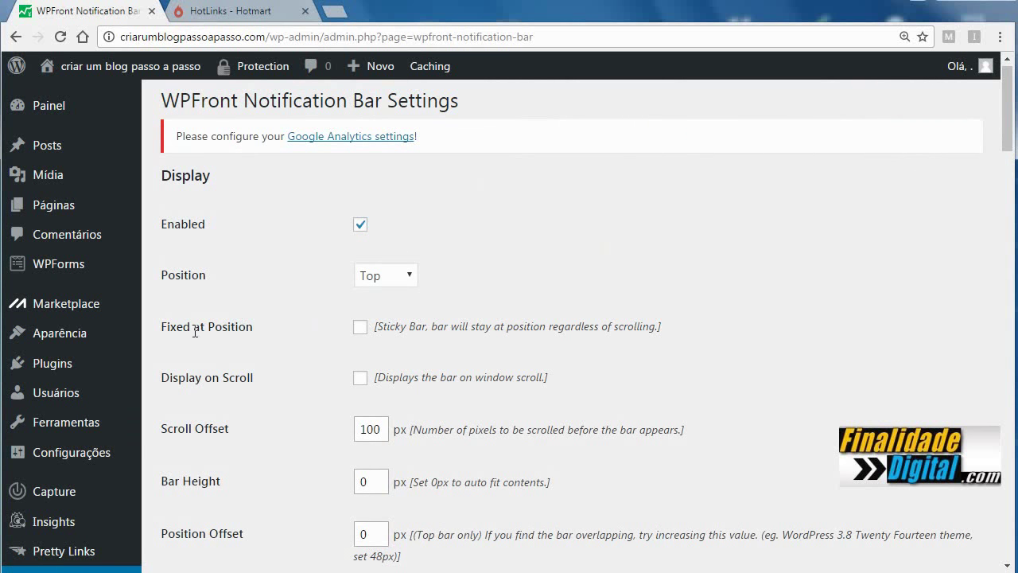
click(360, 330)
- Set the bar's Display After delay to 3 seconds
drag(1007, 123, 1007, 140)
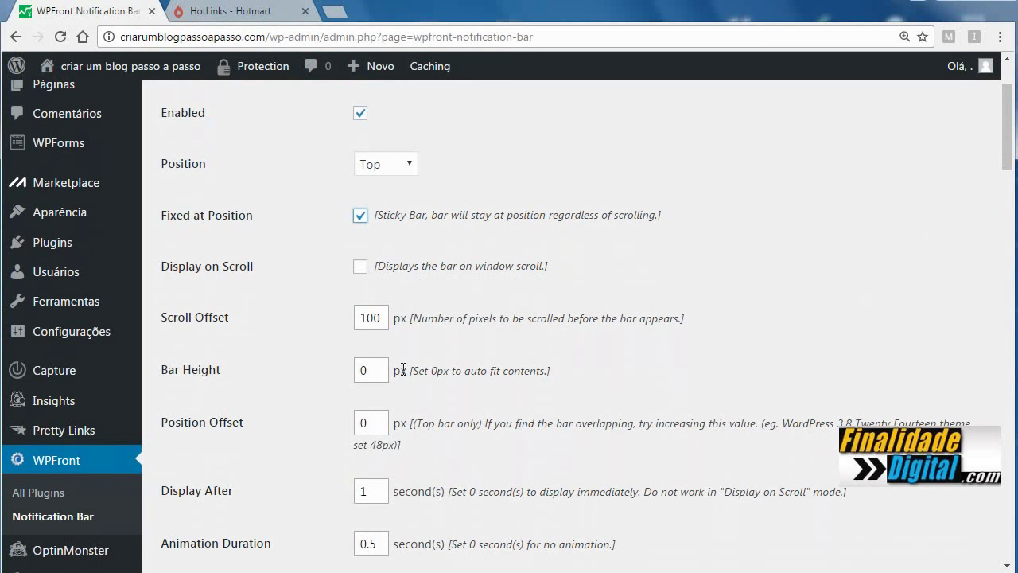
drag(1008, 156, 1011, 178)
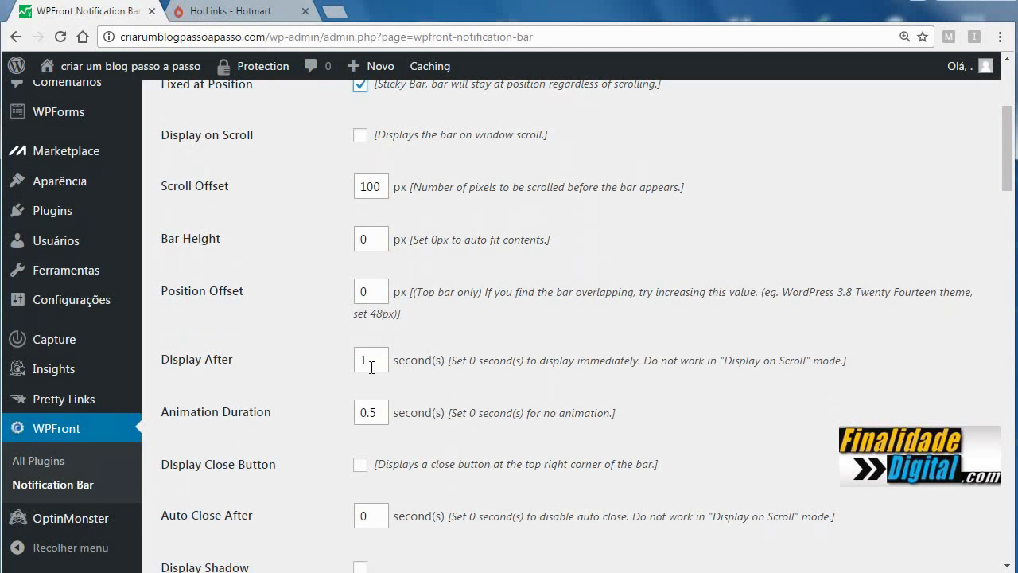
drag(371, 360, 363, 361)
text(3)
click(453, 338)
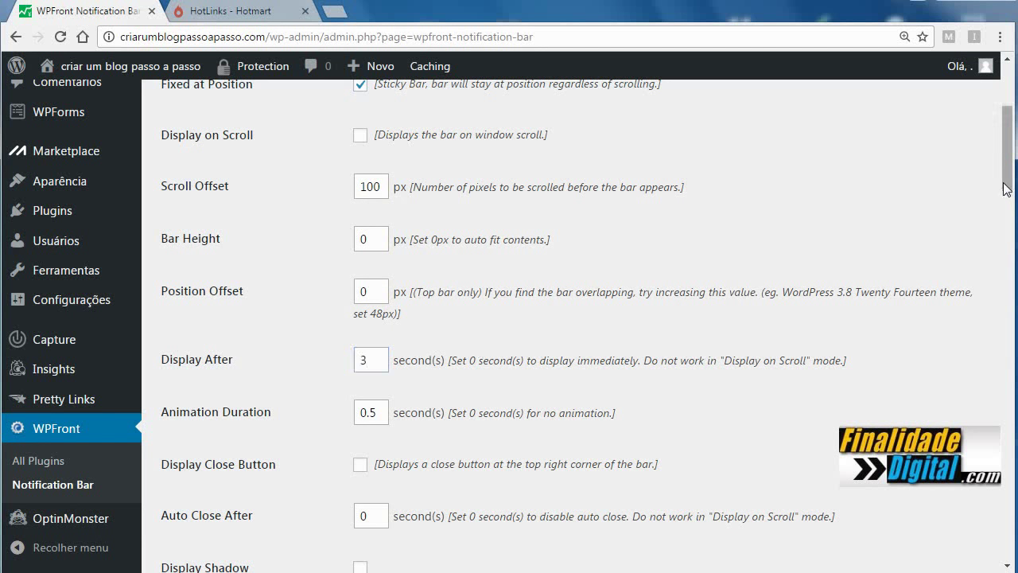
- Enter "Como Ganhar Dinheiro com Brigadeiros Gourmet" as the notification bar's message text
scroll(1006, 191, down, 3)
drag(1006, 195, 1004, 211)
drag(1004, 219, 1004, 247)
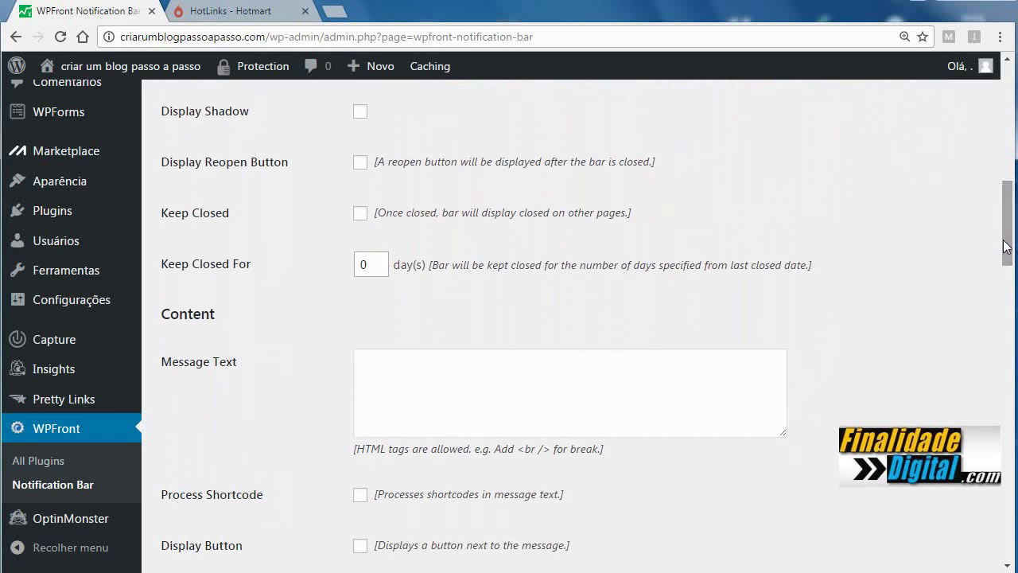
click(478, 403)
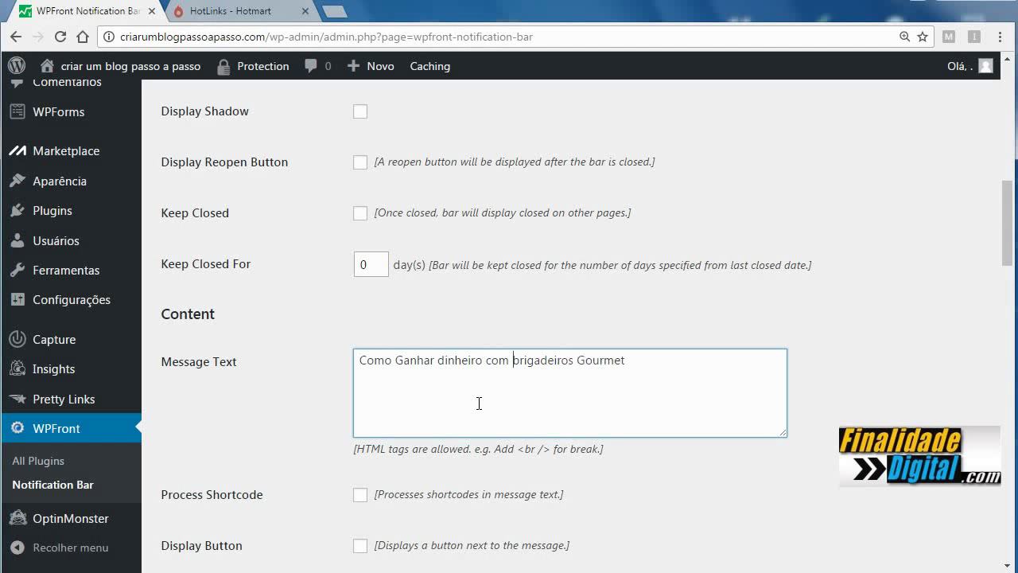
key(Delete)
text(BD)
key(Delete)
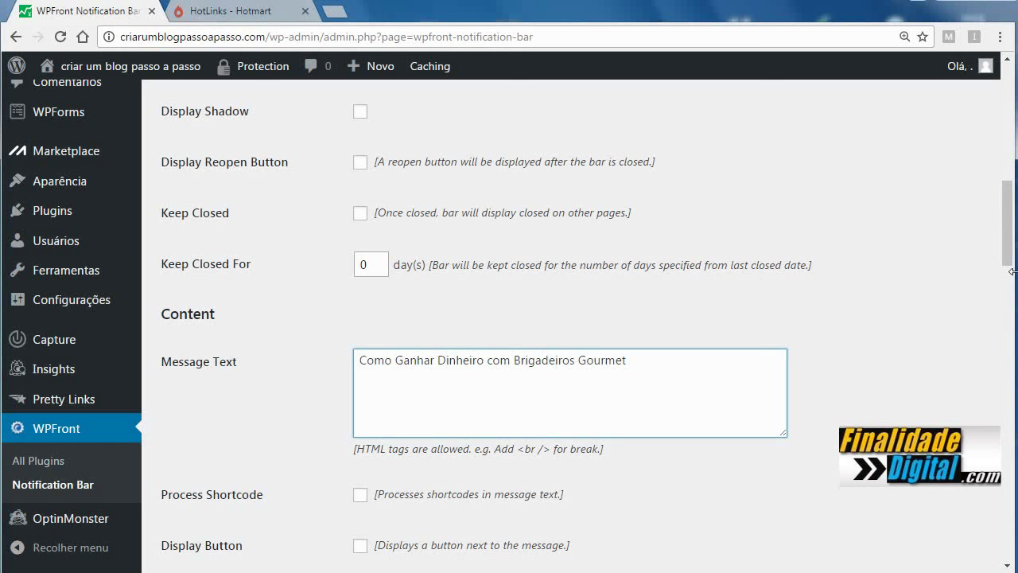
- Enable the button beside the message and set its text to "CLIQUE AQUI"
scroll(1010, 256, down, 1)
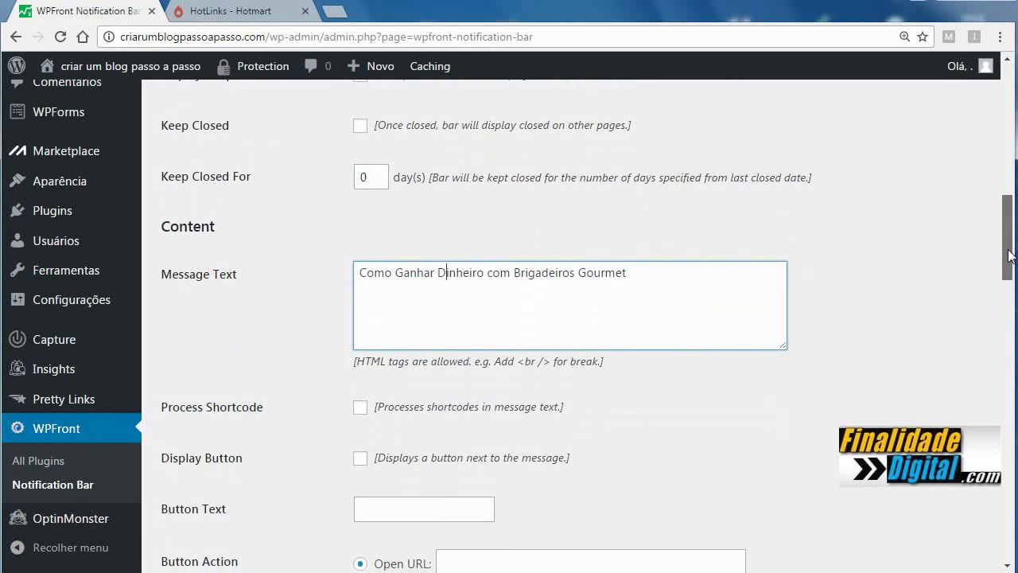
scroll(1010, 257, down, 1)
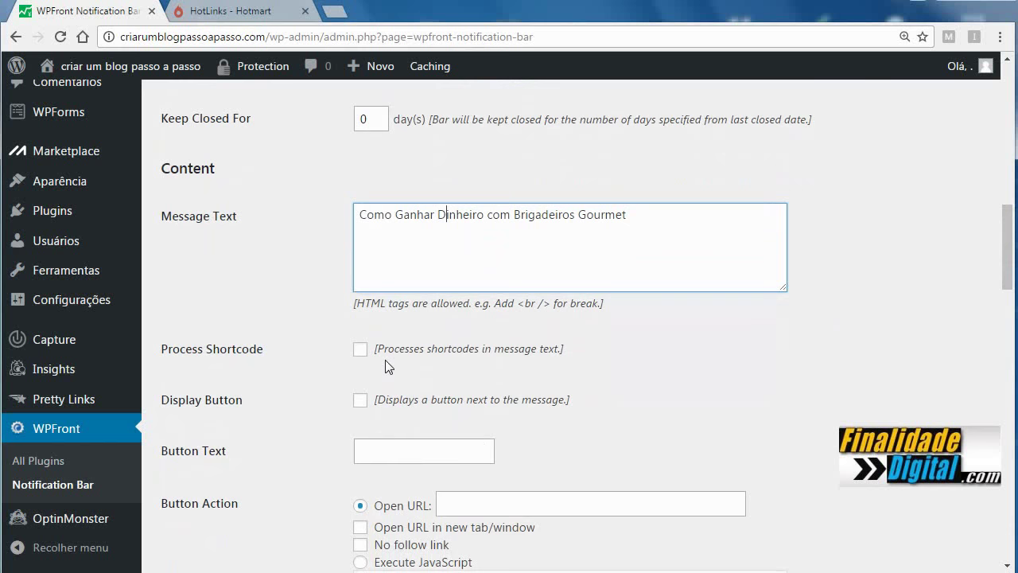
click(360, 401)
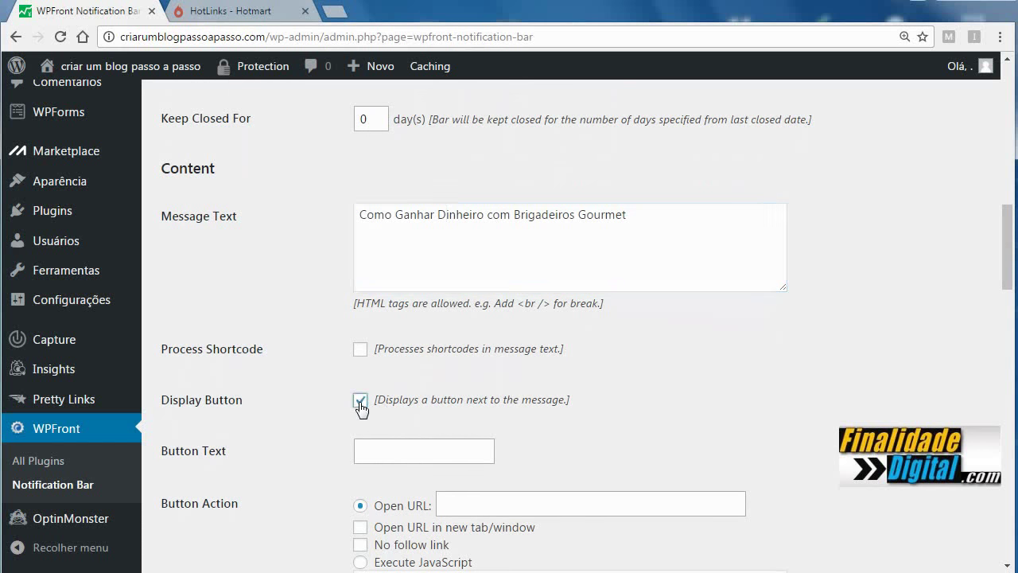
click(371, 454)
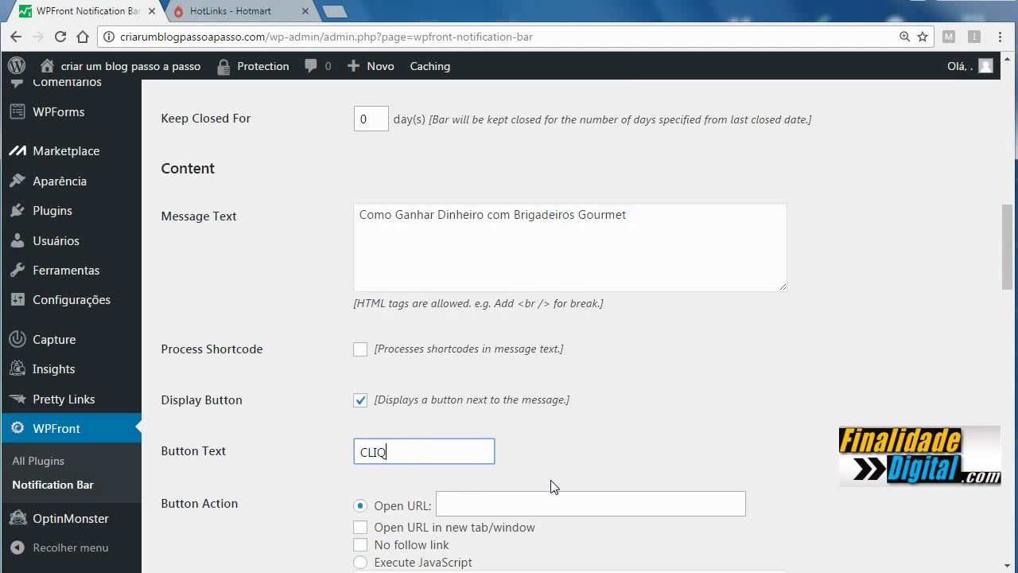
text(AQUI)
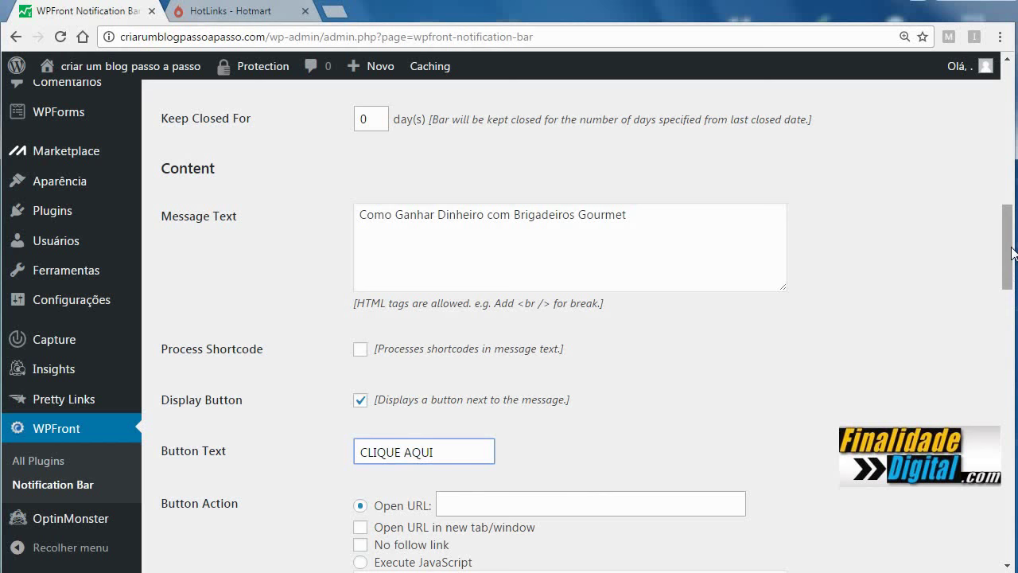
- Switch to Hotmart and copy the Página de Vendas HotLink of the Curso Brigadeiros Gourmet product
scroll(1013, 253, down, 2)
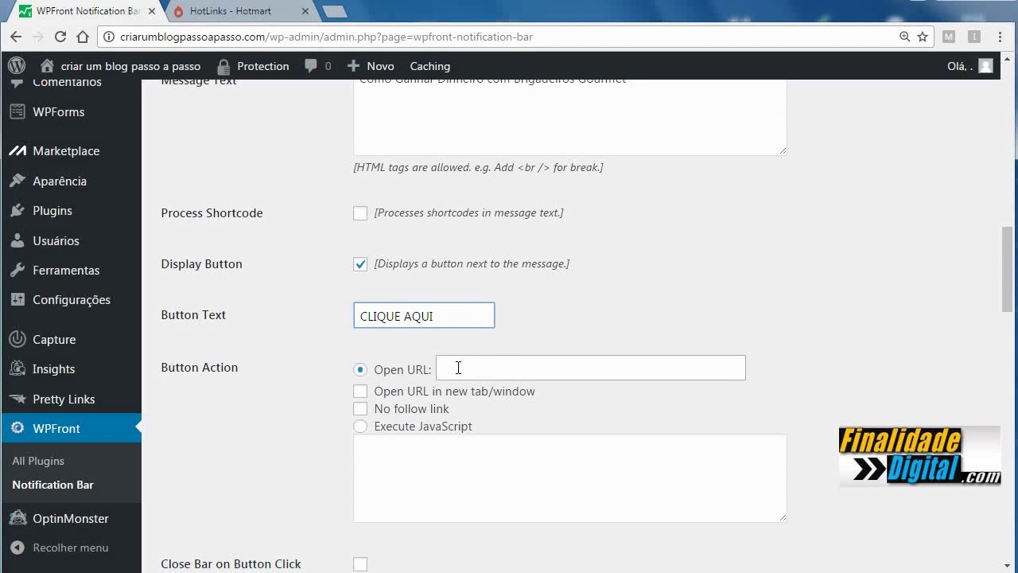
click(274, 17)
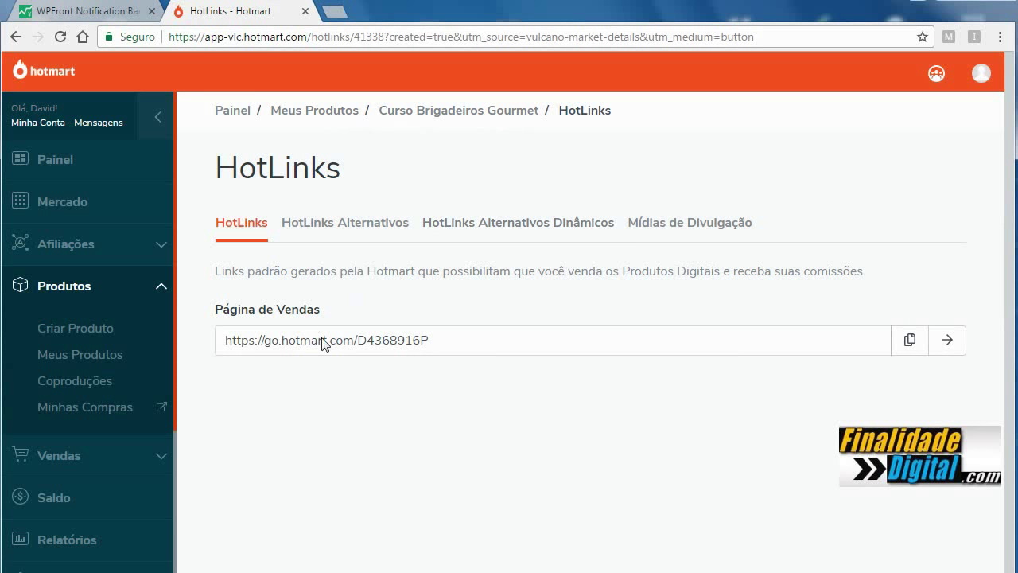
click(919, 353)
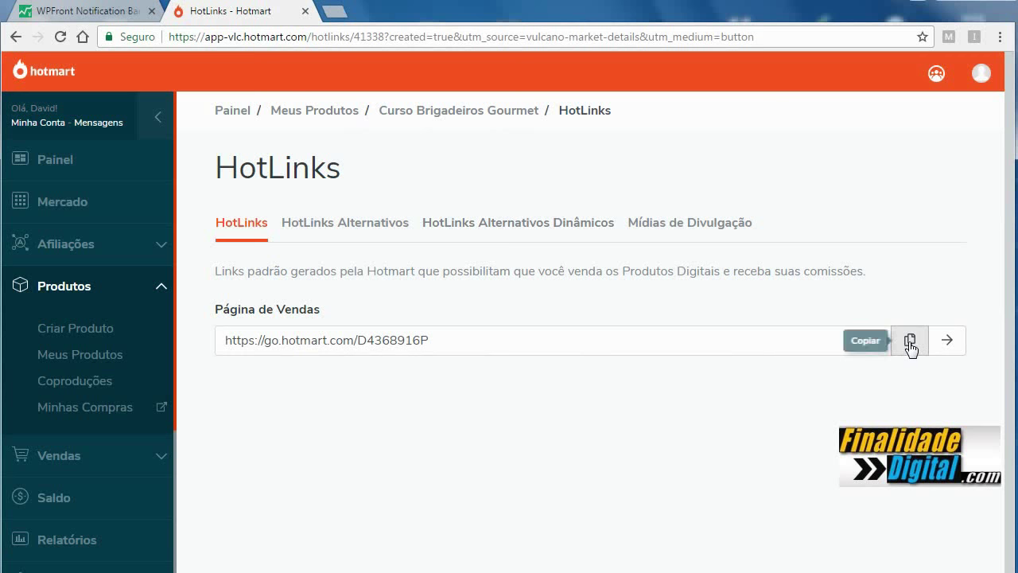
click(911, 342)
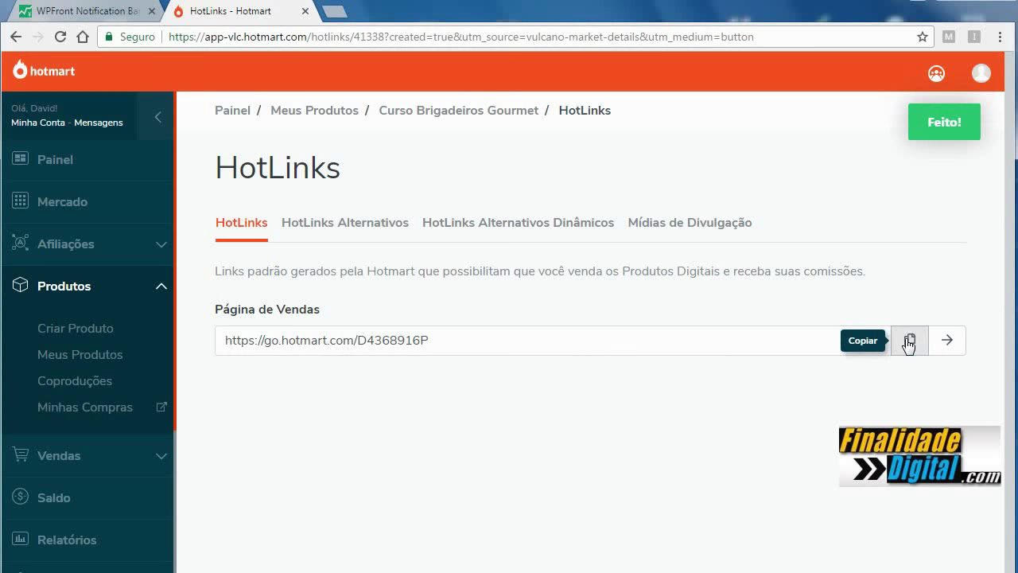
- Back in the WordPress bar settings, paste the copied HotLink as the button's Open URL and make it open in a new tab/window
click(107, 16)
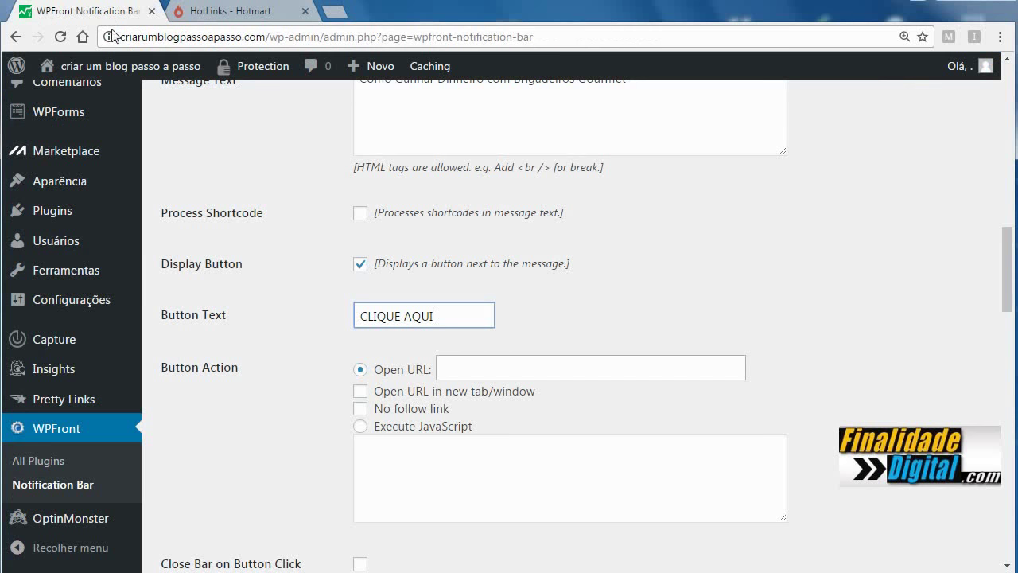
click(457, 362)
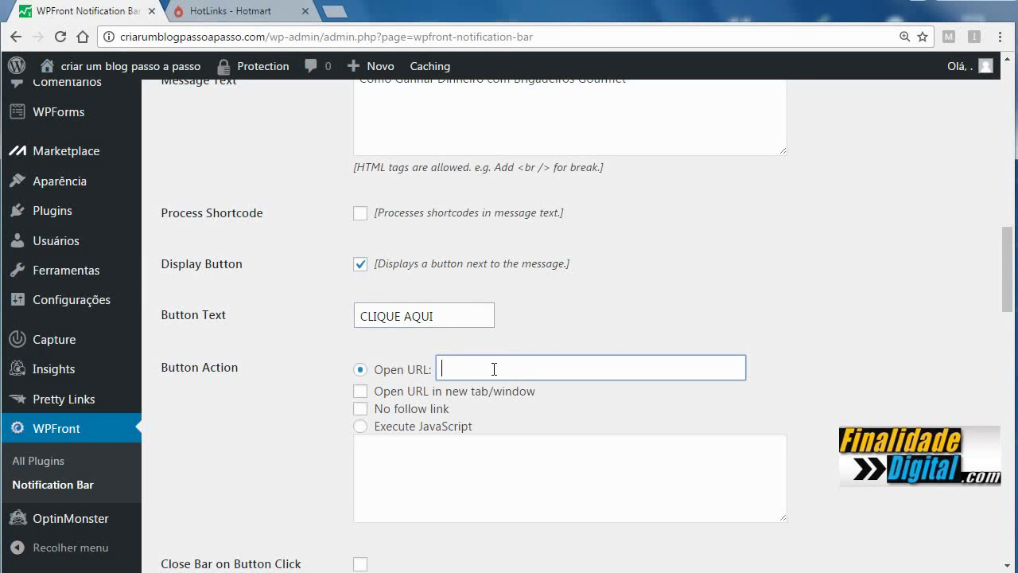
key(ctrl+v)
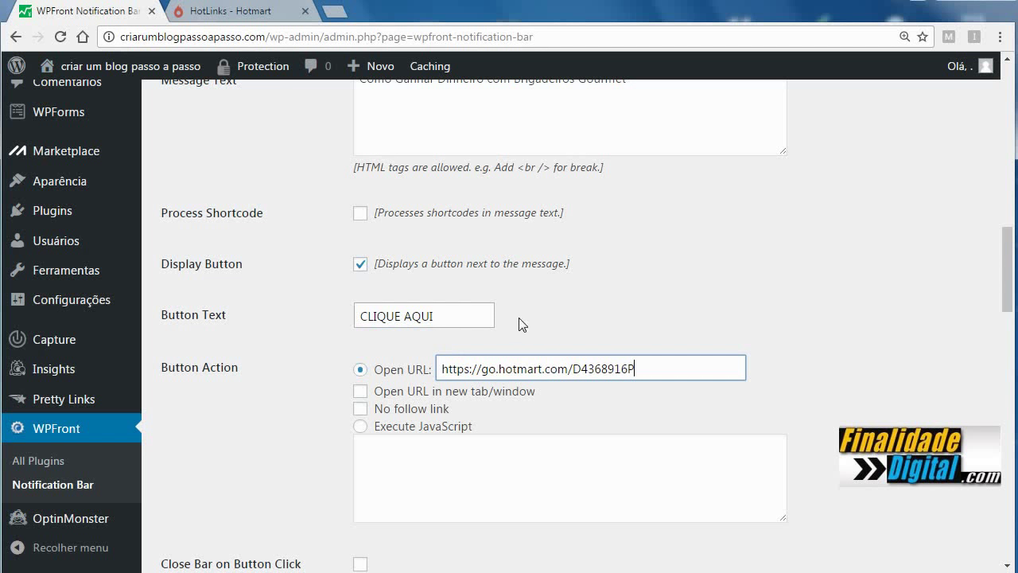
click(362, 392)
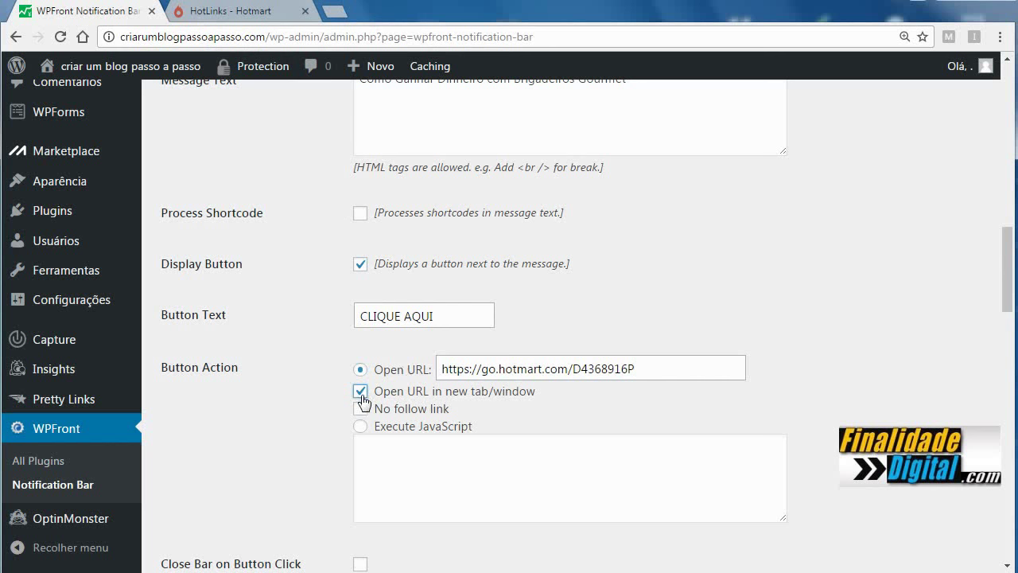
- Set the notification bar's first Bar Color to red #ff0505, keeping the display on all pages
drag(1009, 264, 1002, 344)
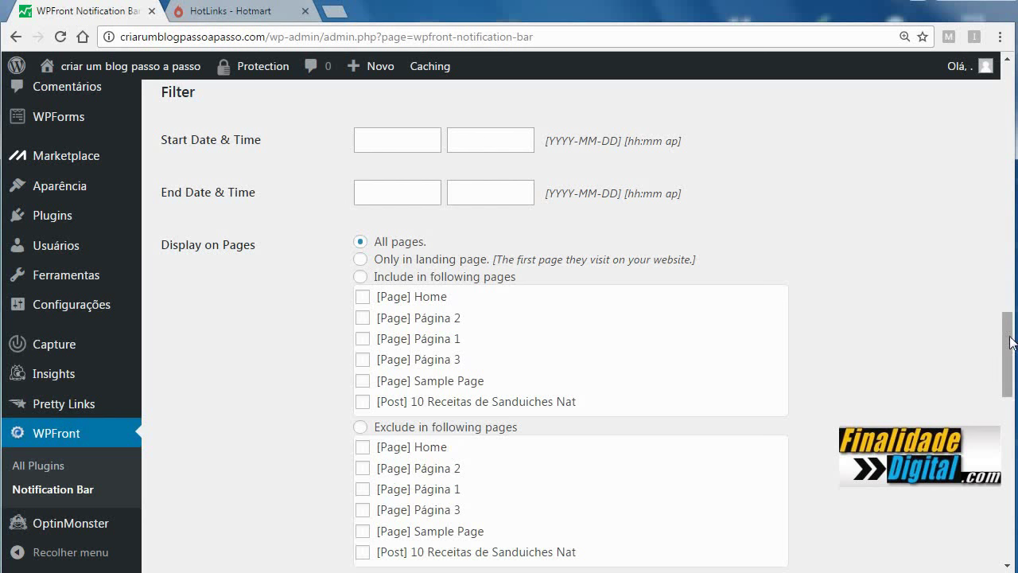
drag(1012, 332, 1012, 340)
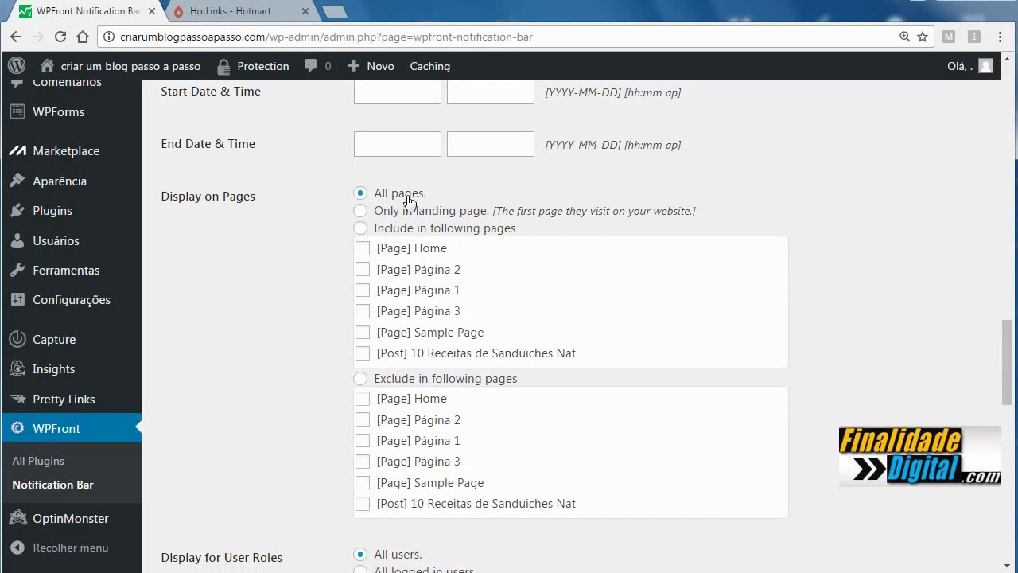
drag(1007, 340, 1004, 442)
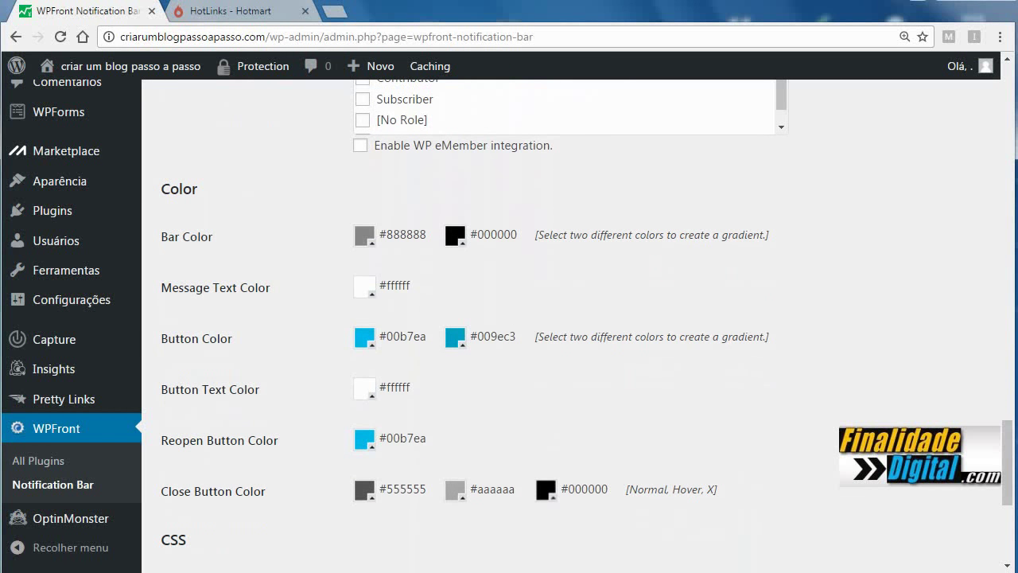
click(366, 240)
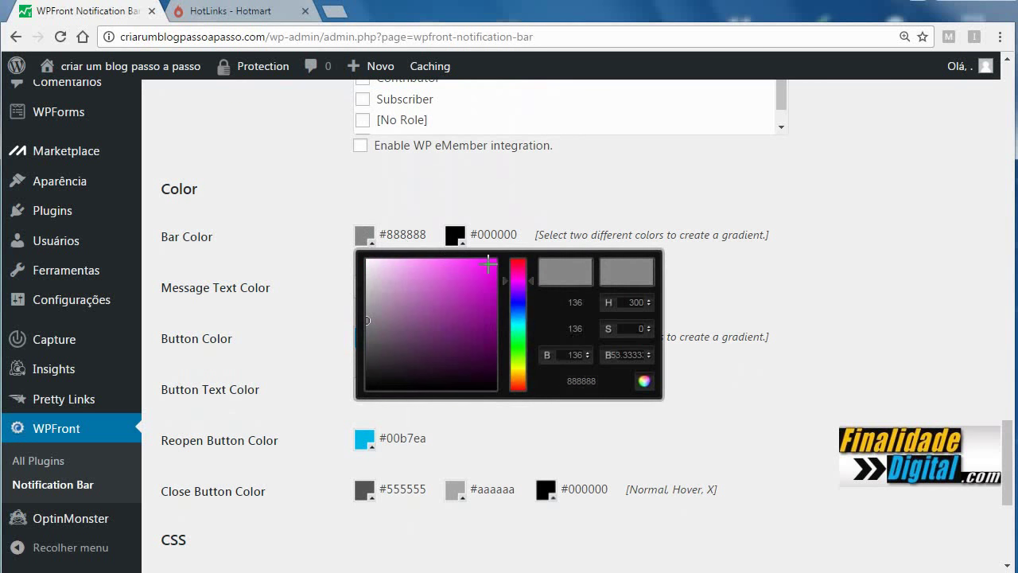
click(521, 265)
drag(522, 264, 526, 259)
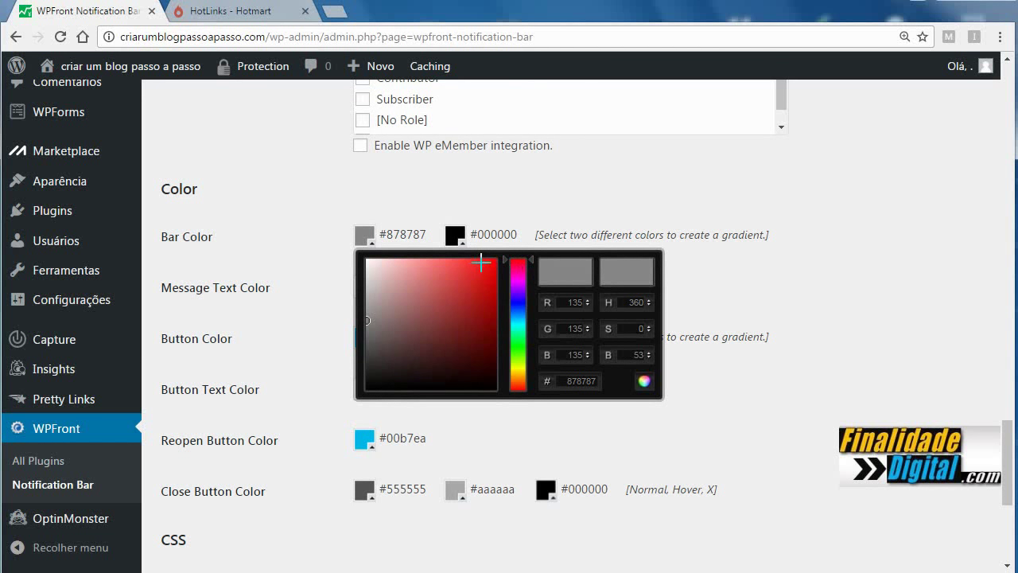
drag(482, 263, 495, 261)
click(482, 209)
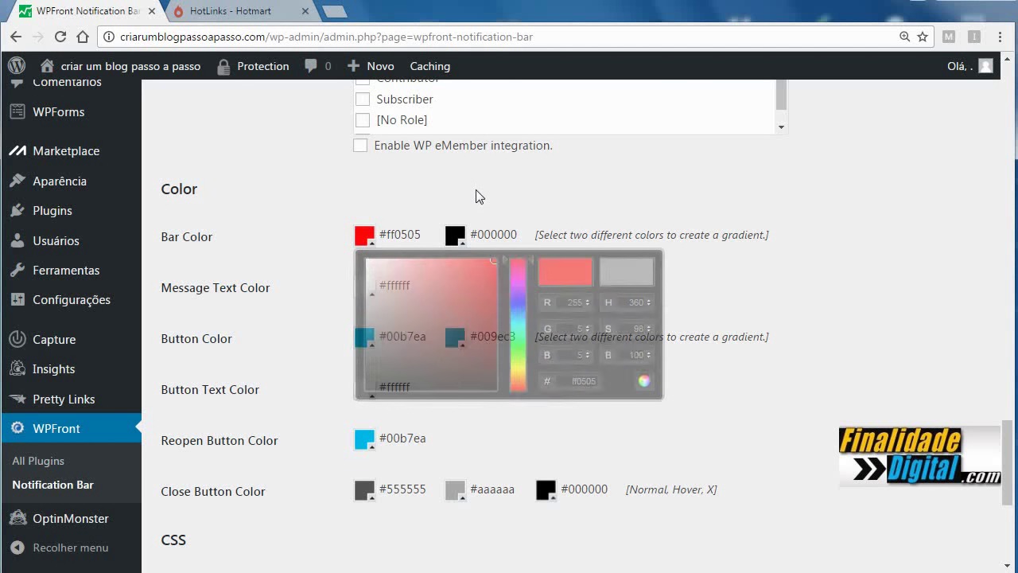
- Set the second Bar Color of the gradient to magenta #ff00ff and save the bar settings
click(456, 236)
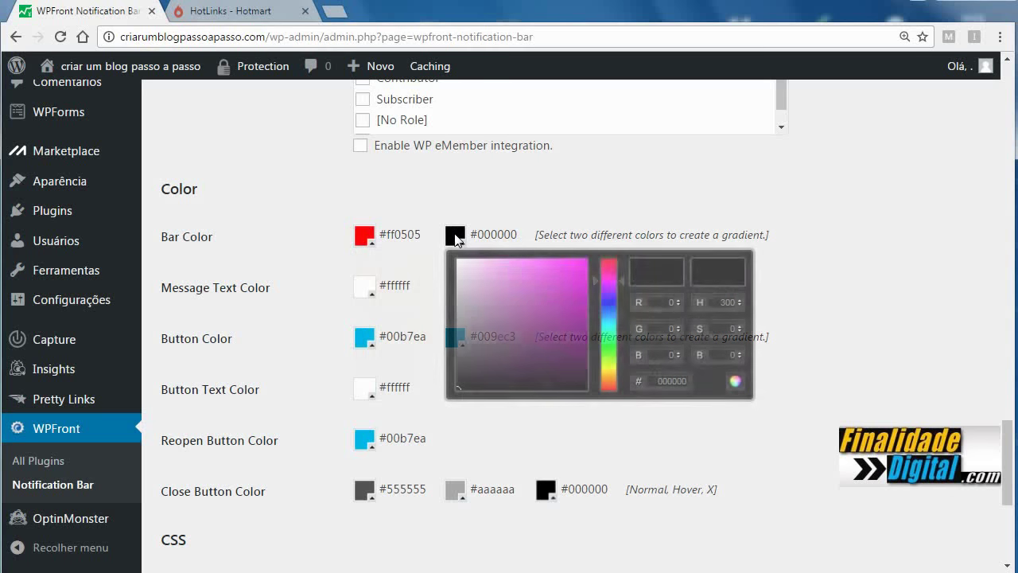
drag(520, 259, 591, 256)
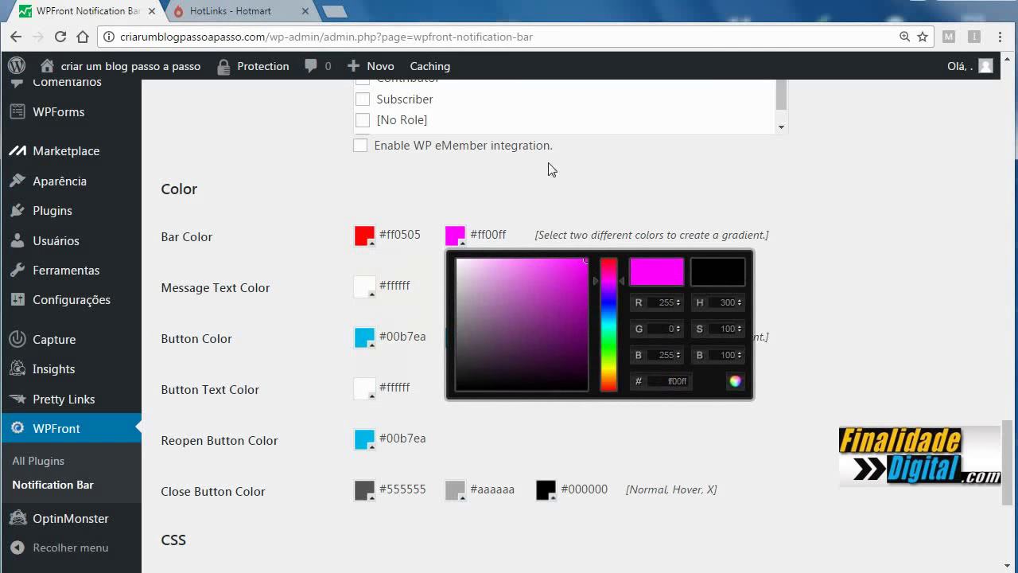
click(545, 183)
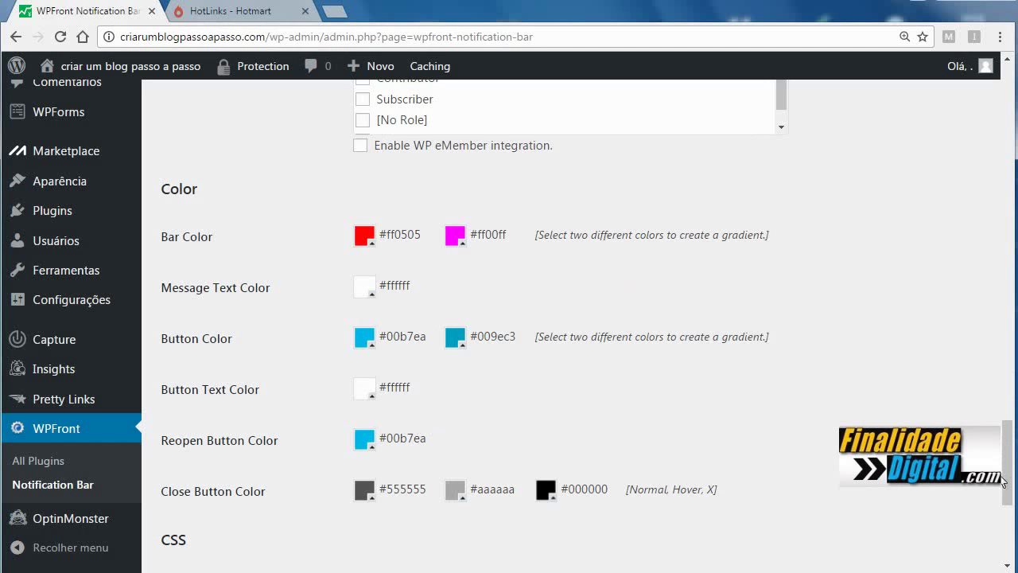
drag(1010, 462, 1009, 527)
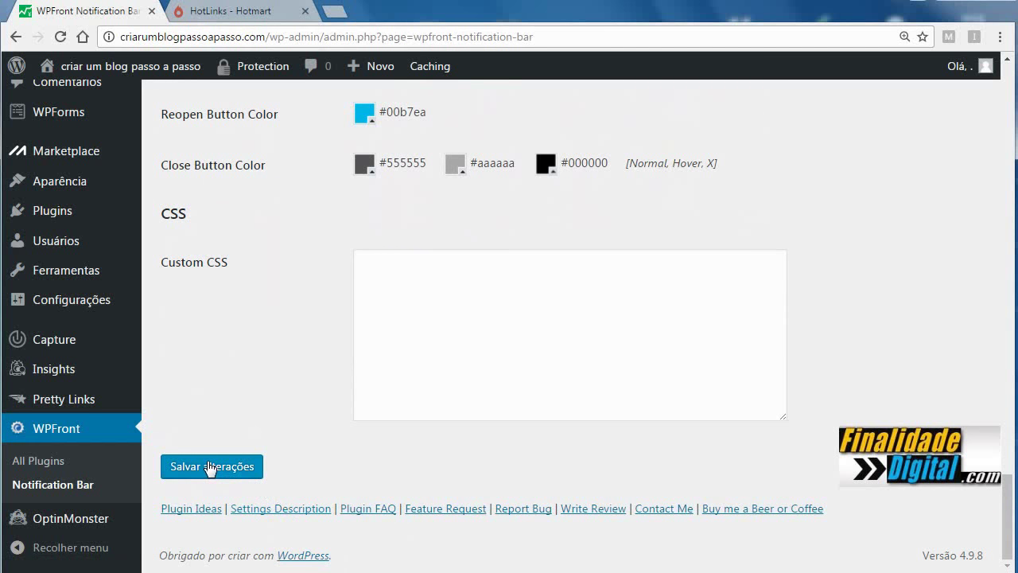
click(213, 470)
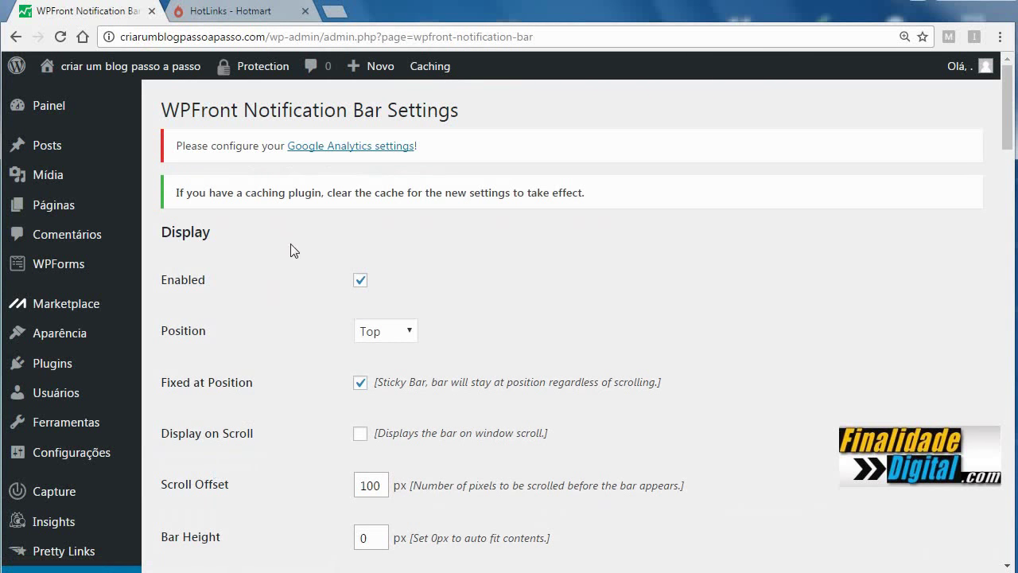
- Open criarumblogpassoapasso.com in a new browser tab to check how the notification bar looks on the blog
click(335, 12)
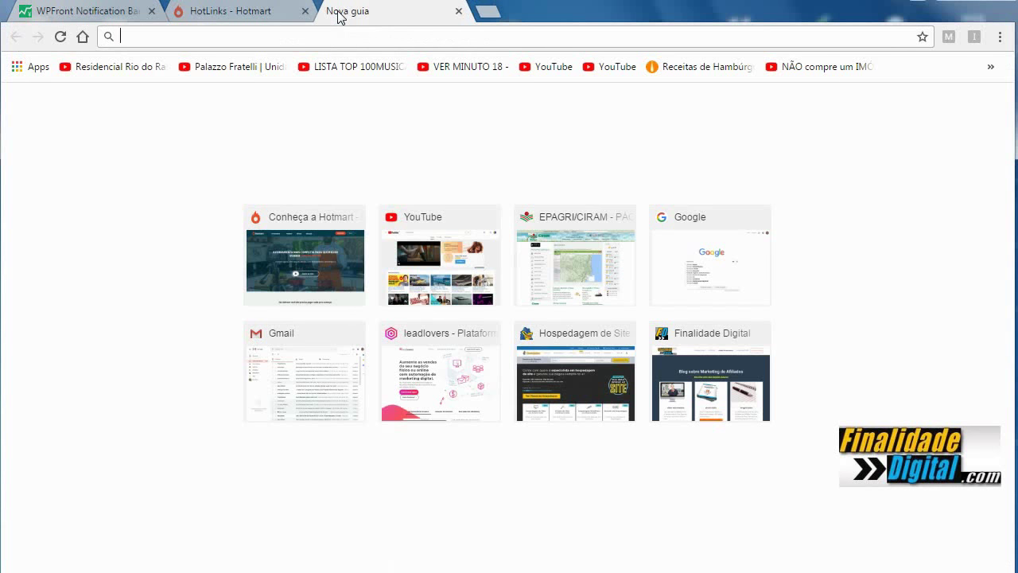
text(CRIARumblogpassoapasso.com)
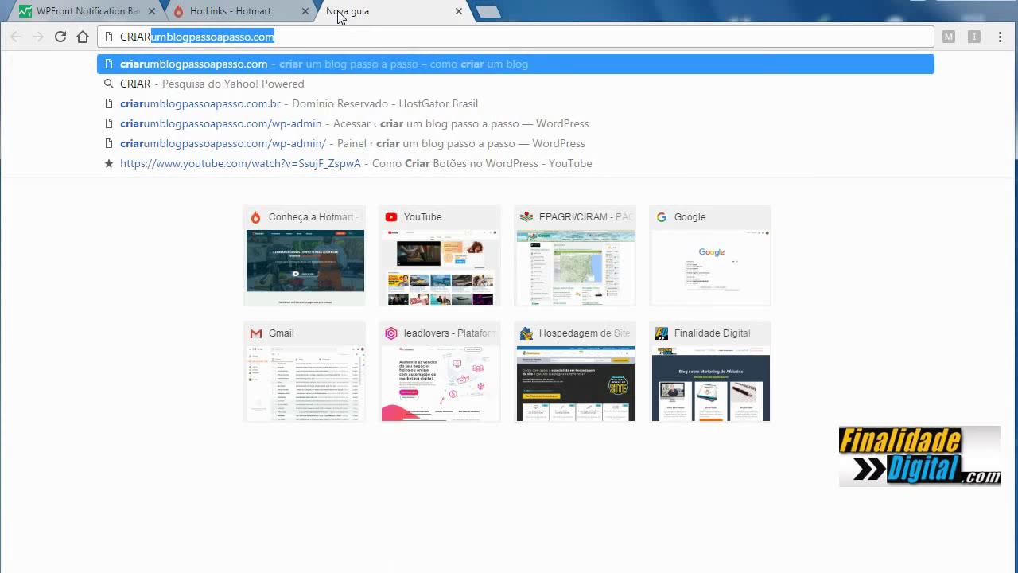
key(Return)
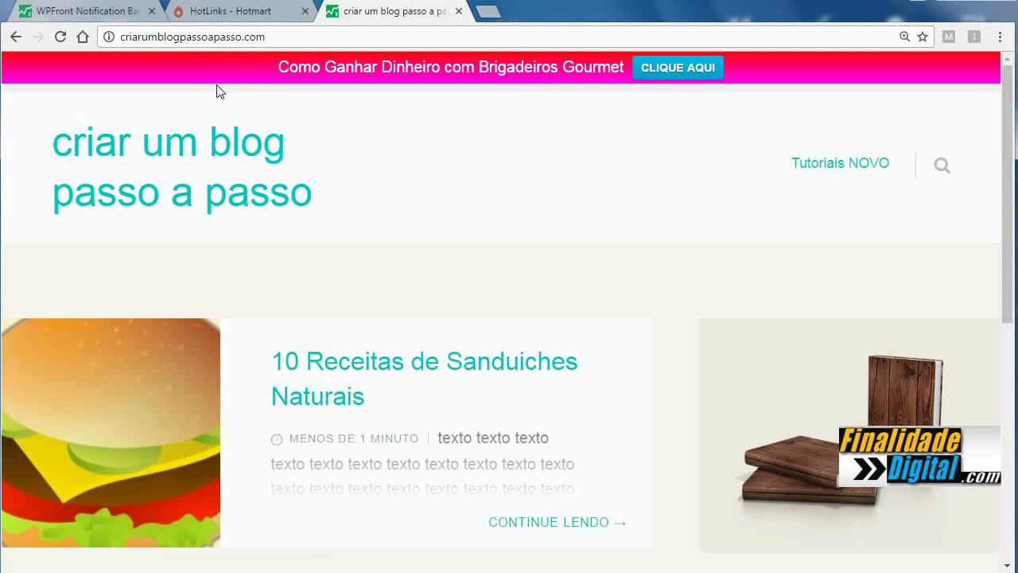
- Back in the notification bar settings, set the second Bar Color to red #ff0000 and save the changes
click(132, 12)
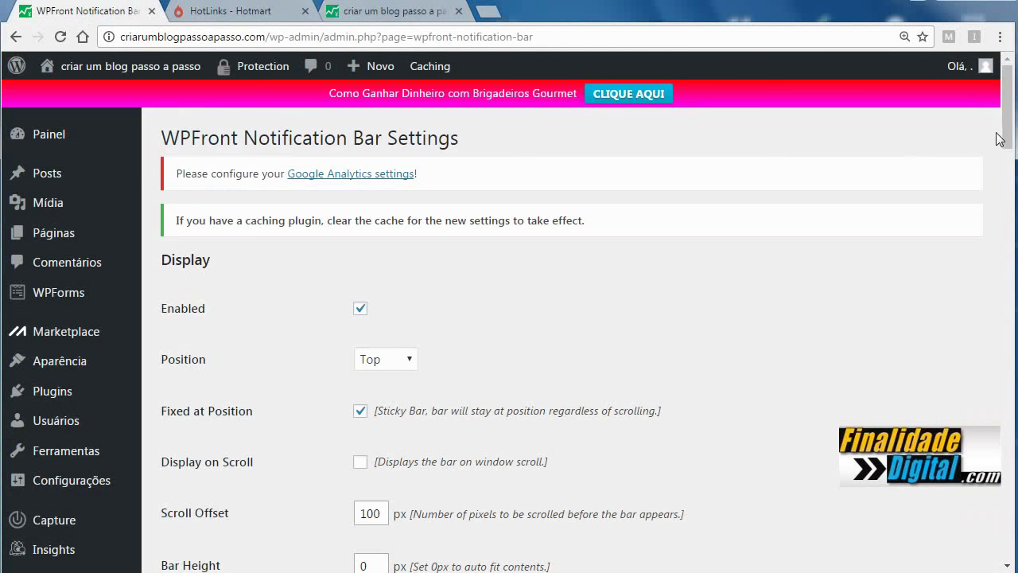
drag(1007, 136, 988, 497)
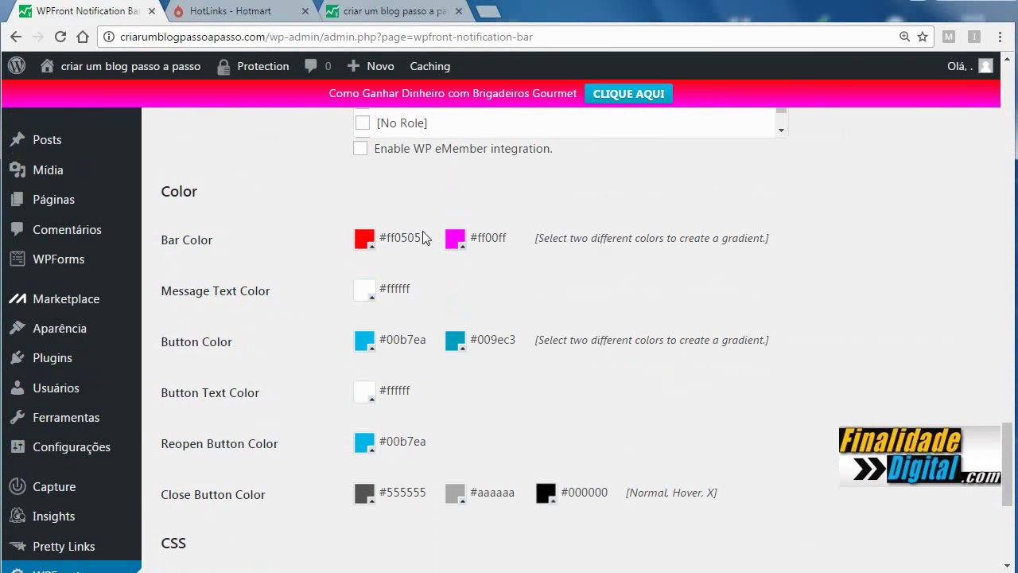
click(455, 238)
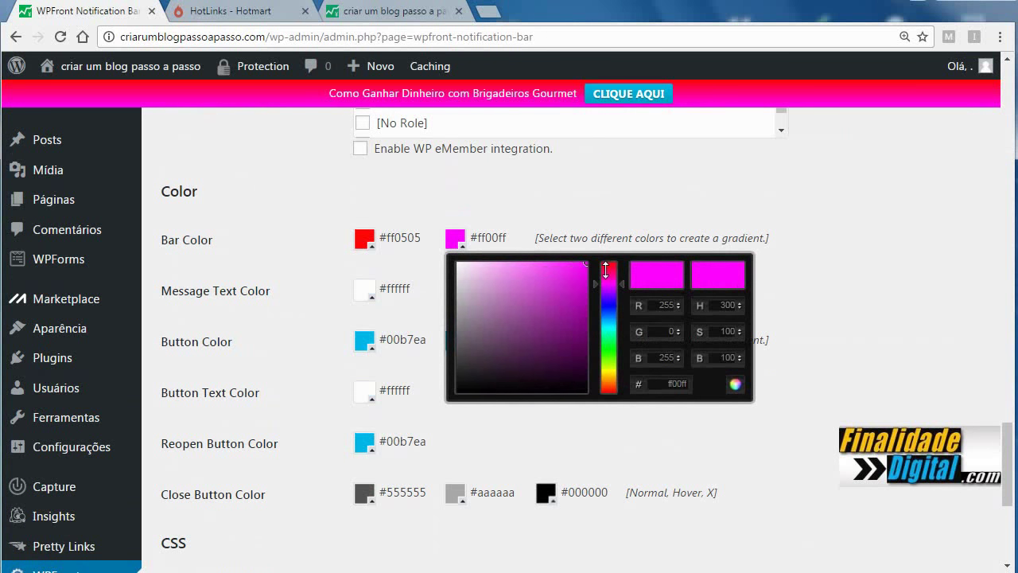
click(609, 262)
click(581, 263)
click(589, 261)
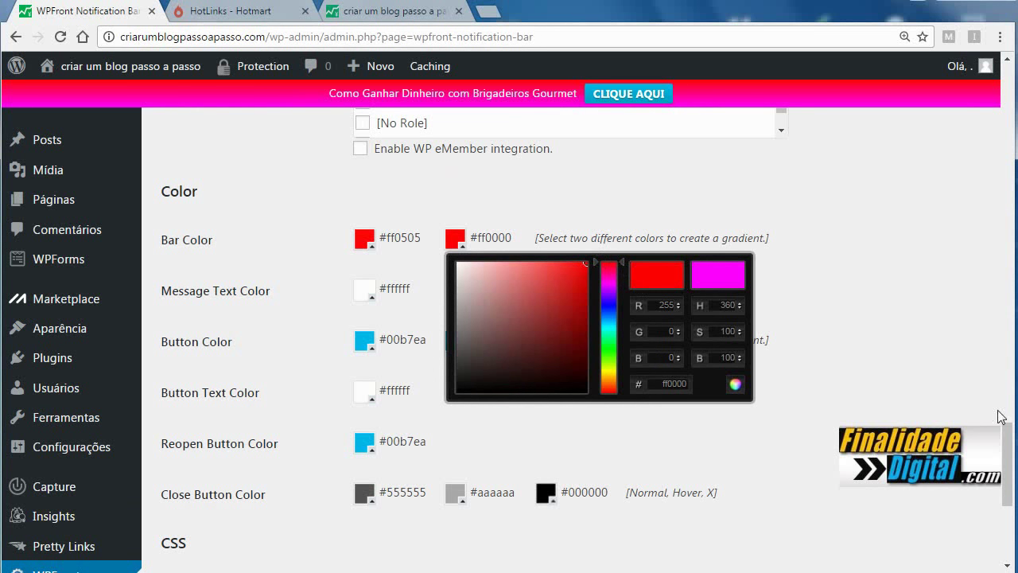
drag(1006, 448, 1011, 510)
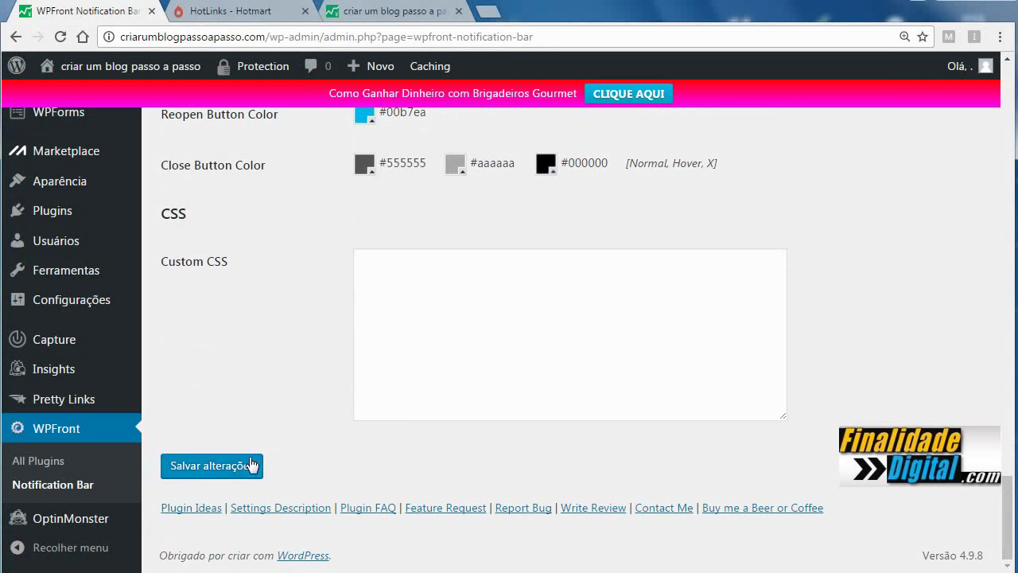
click(246, 468)
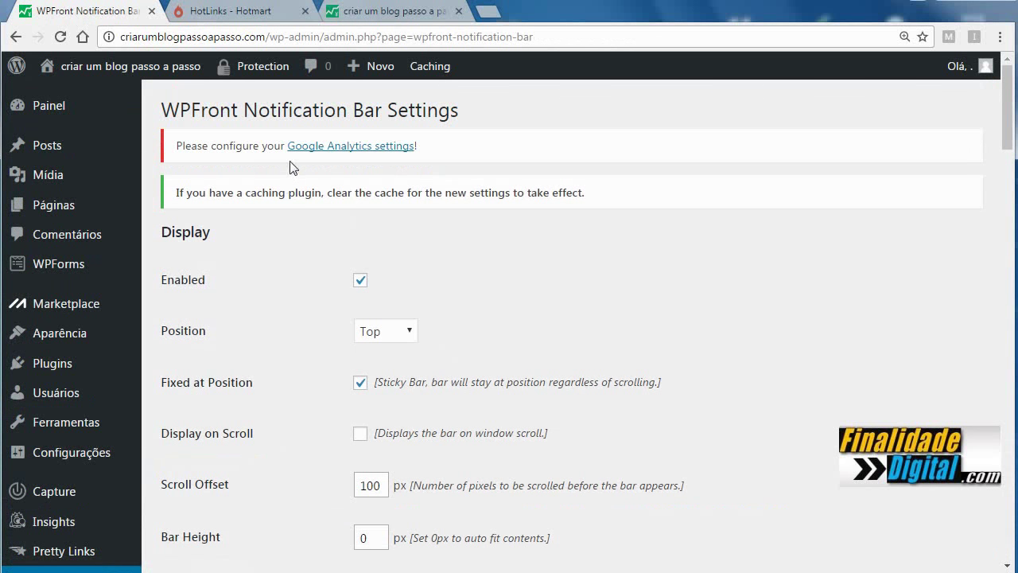
- Reload the blog page, test the bar's CLIQUE AQUI link, view the sales page it opens and return to the blog
click(366, 11)
click(60, 36)
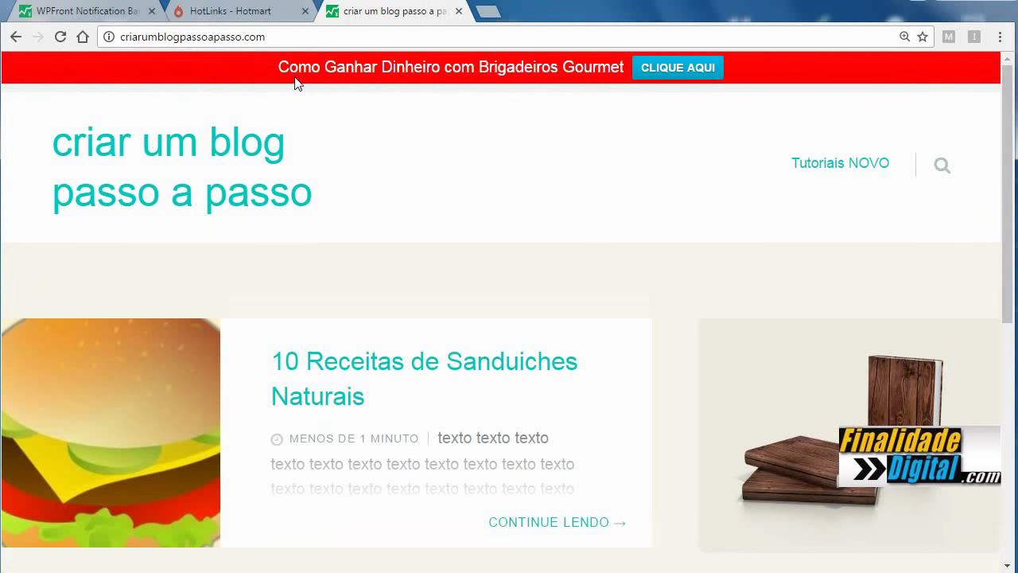
click(694, 70)
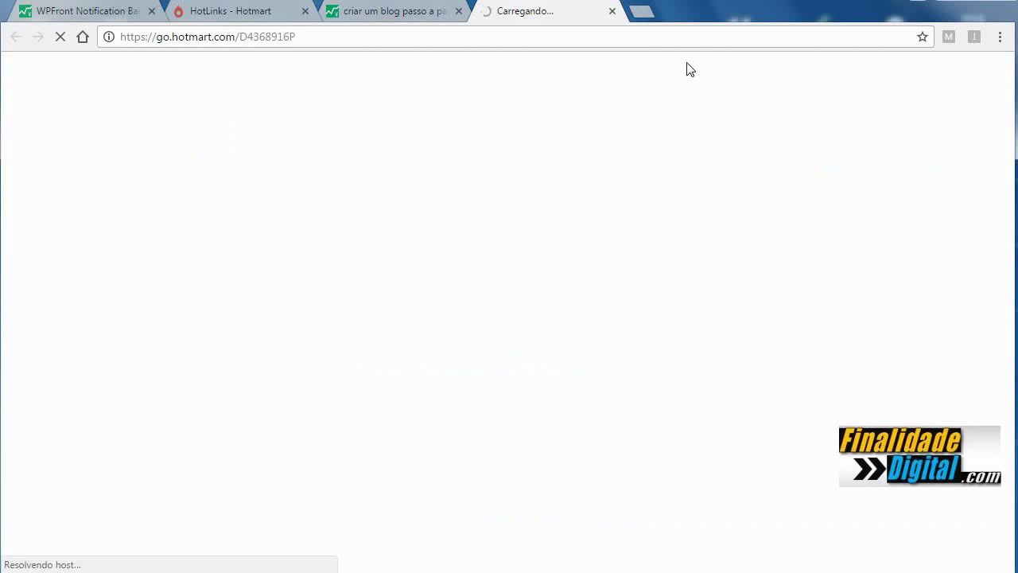
click(385, 12)
click(517, 16)
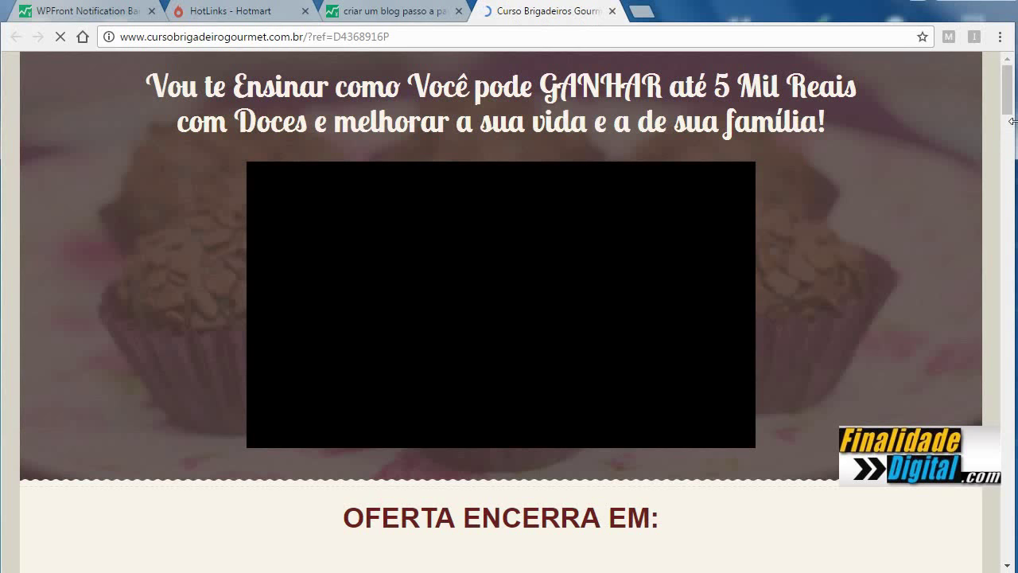
drag(1007, 96, 1008, 76)
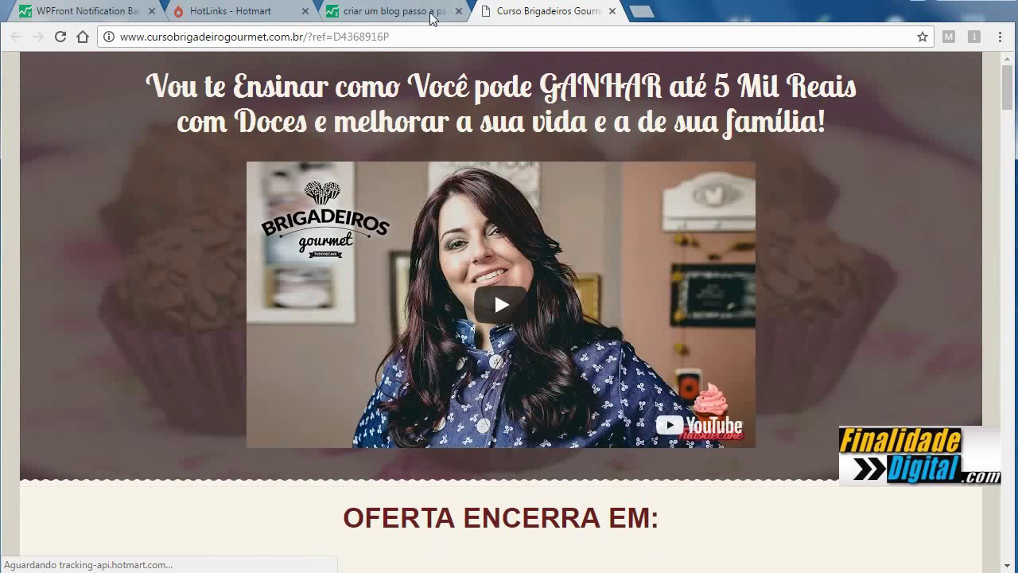
click(416, 18)
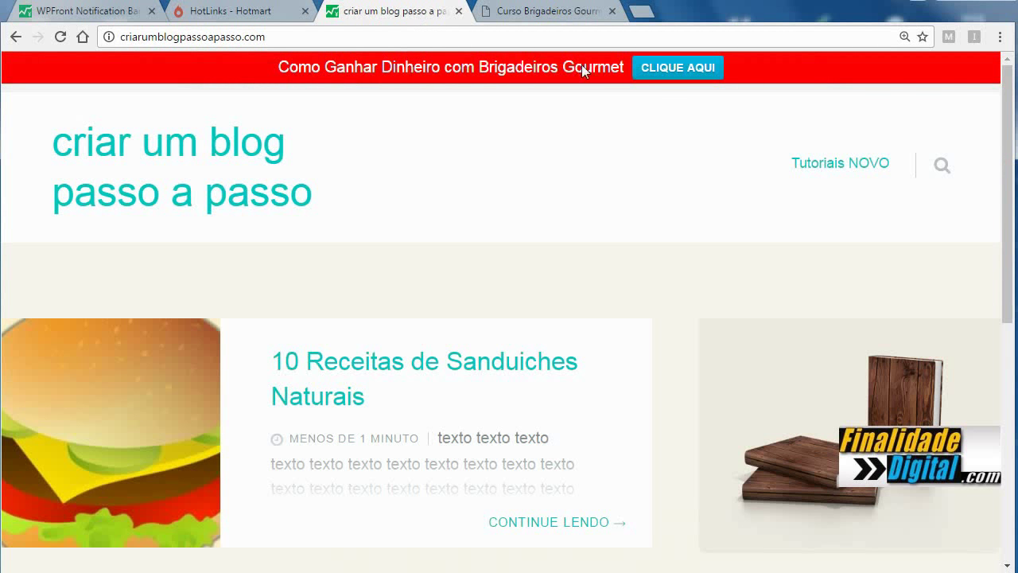
- Return to the notification bar settings and review the color, page display, user role and button action options
click(124, 12)
drag(1009, 131, 1004, 496)
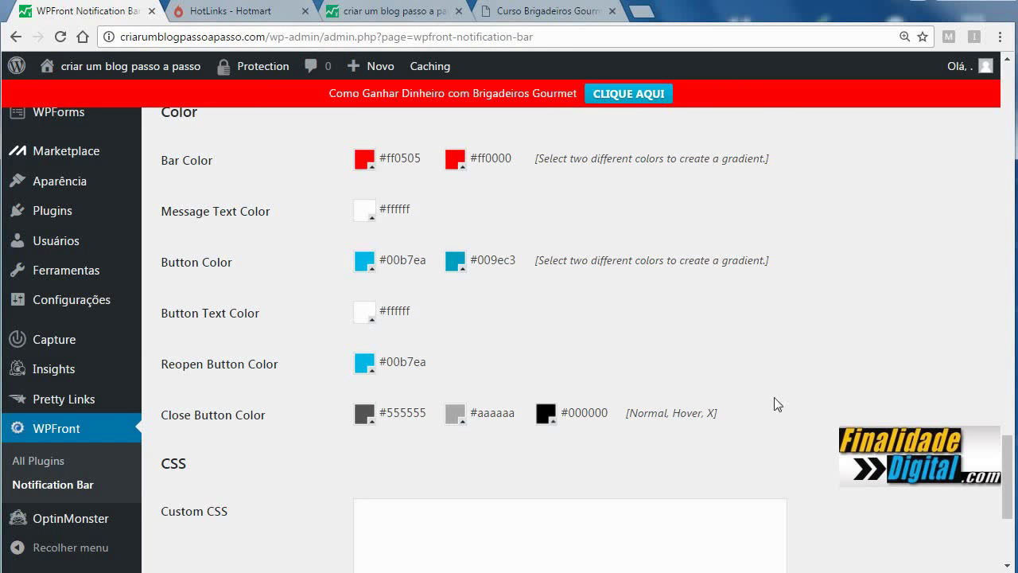
scroll(1008, 457, up, 7)
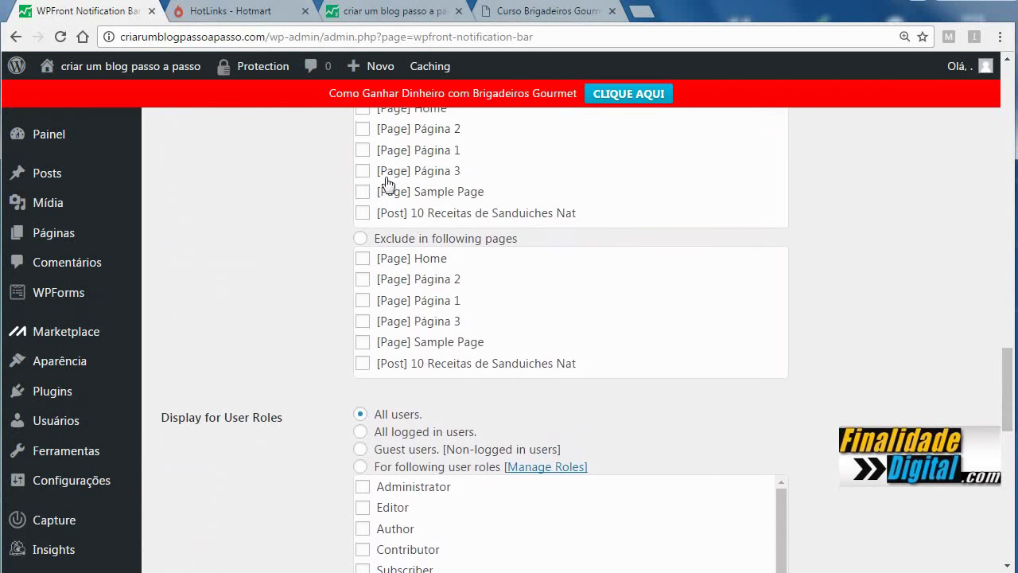
drag(1011, 371, 977, 285)
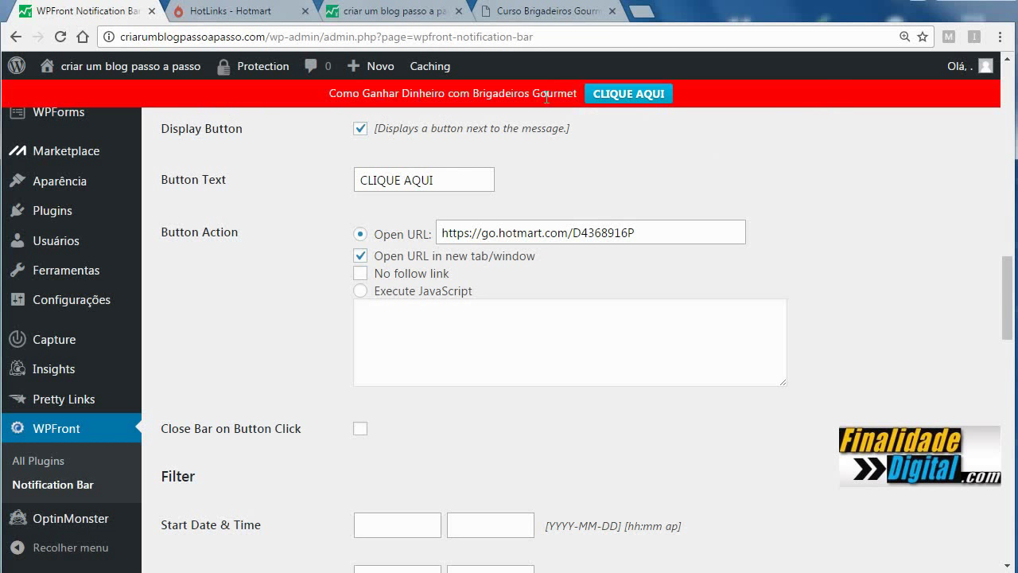
scroll(1012, 338, up, 1)
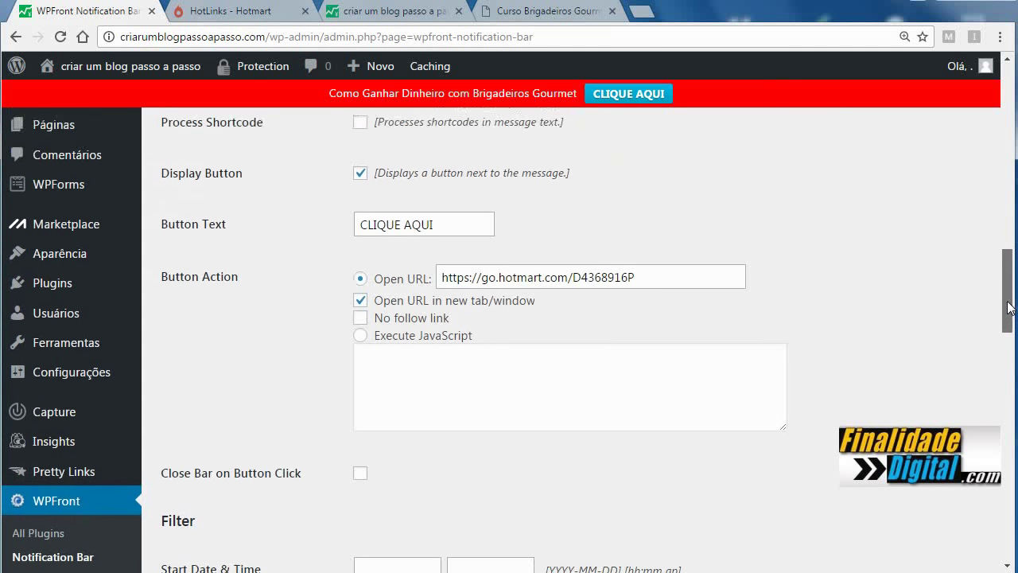